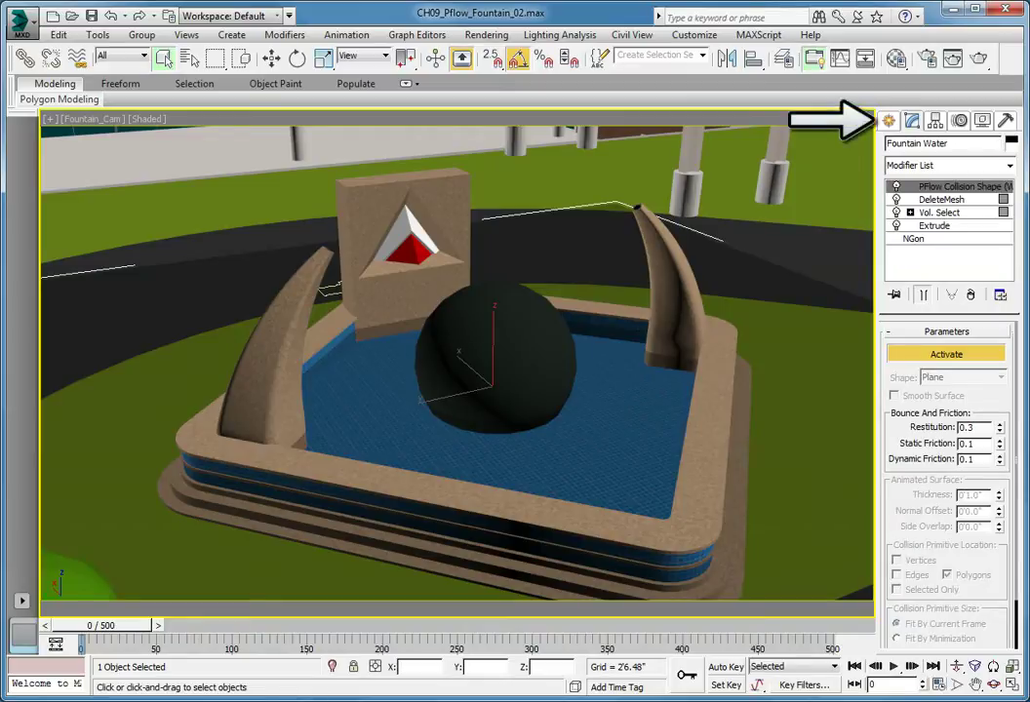
Create a PF Source particle emitter about 5'6" long and 6'2" wide on the ground beside the fountain.
{"action": "left_click", "coordinate": [889, 120]}
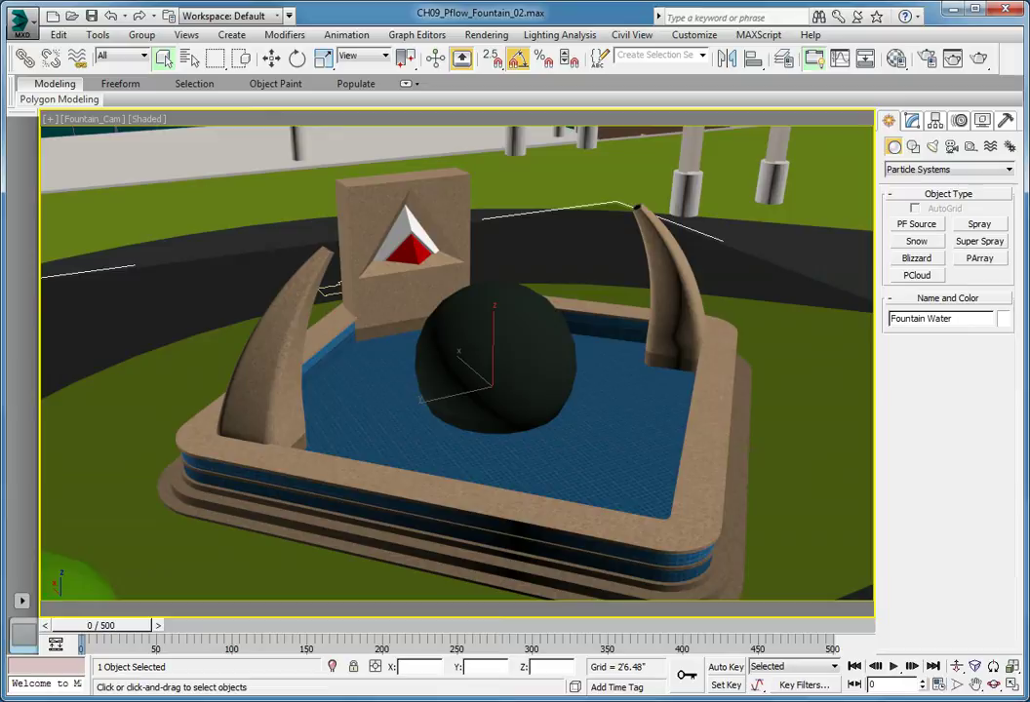
{"action": "left_click", "coordinate": [942, 169]}
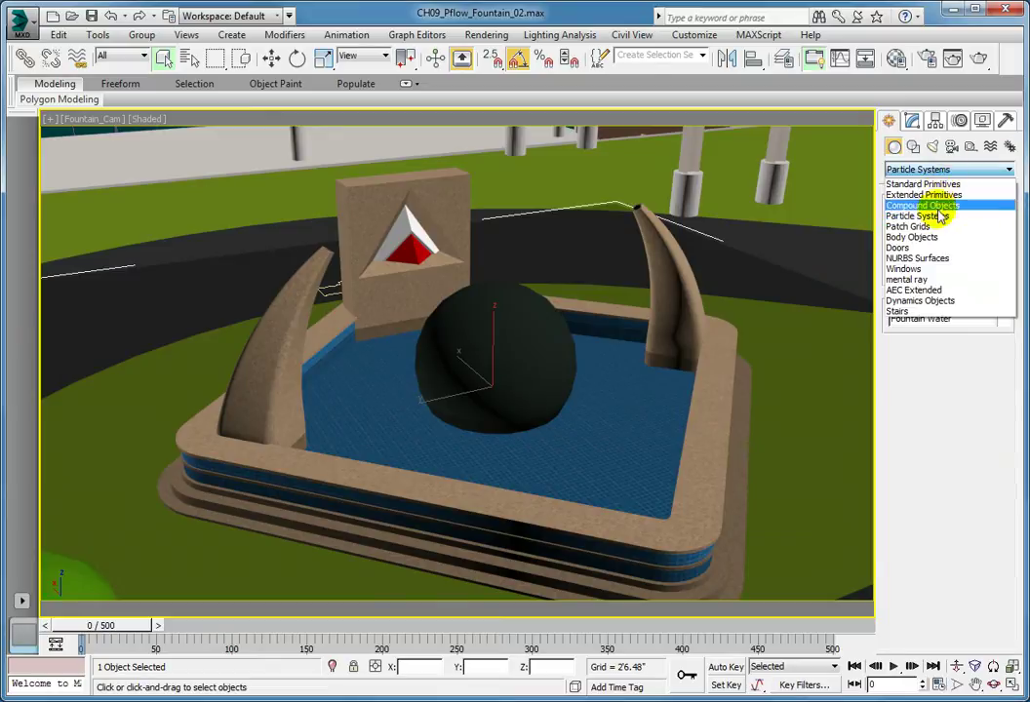
{"action": "left_click", "coordinate": [939, 216]}
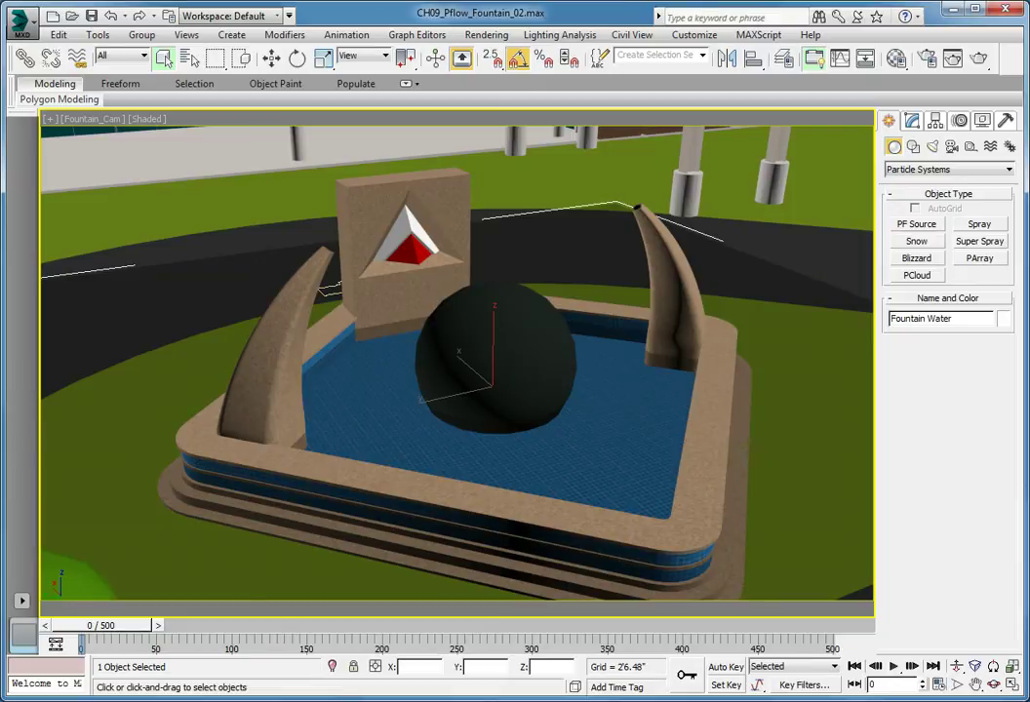
{"action": "left_click", "coordinate": [916, 224]}
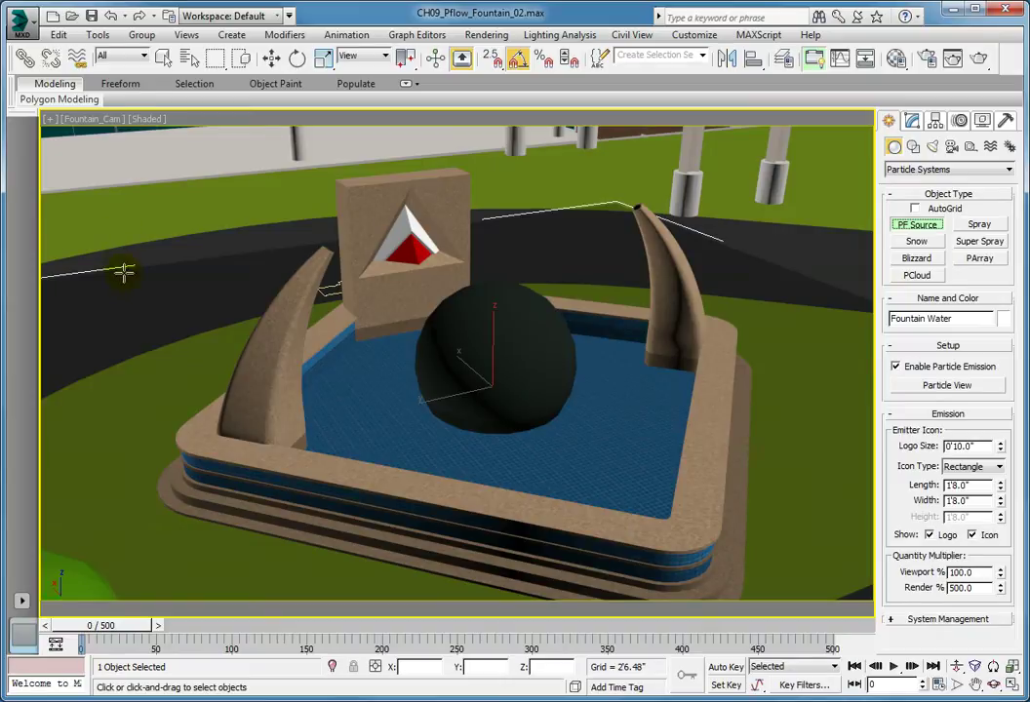
{"action": "left_click_drag", "start_coordinate": [97, 278], "coordinate": [261, 307]}
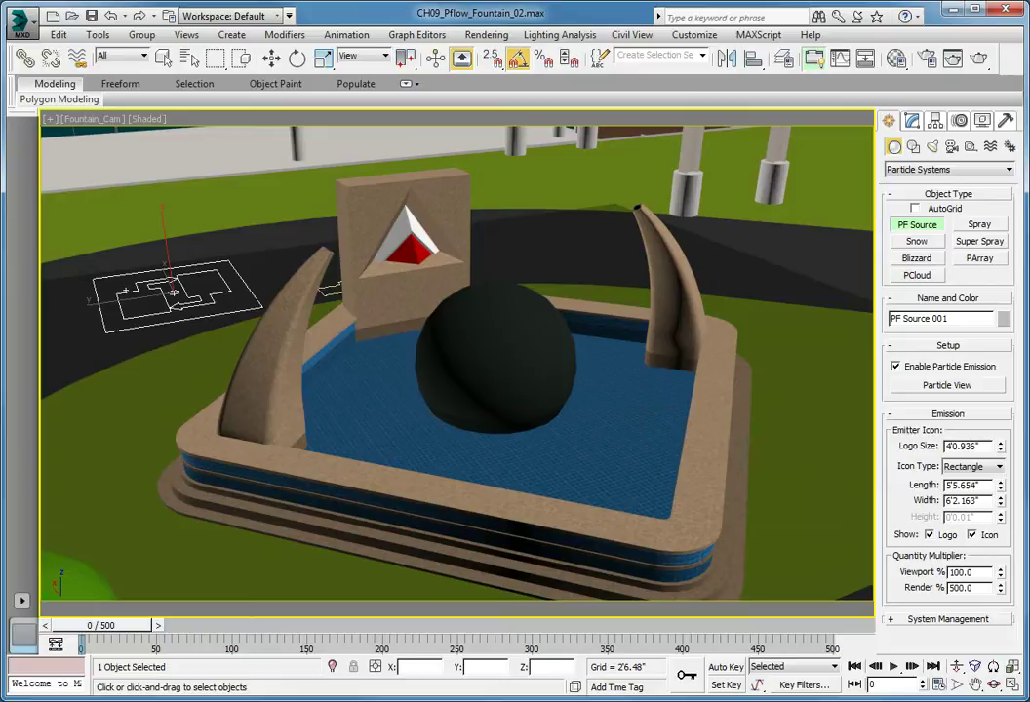
Open Particle View for the new source and set its Birth operator to an Emit Stop of 500 and a Rate of 300.
{"action": "left_click", "coordinate": [911, 120]}
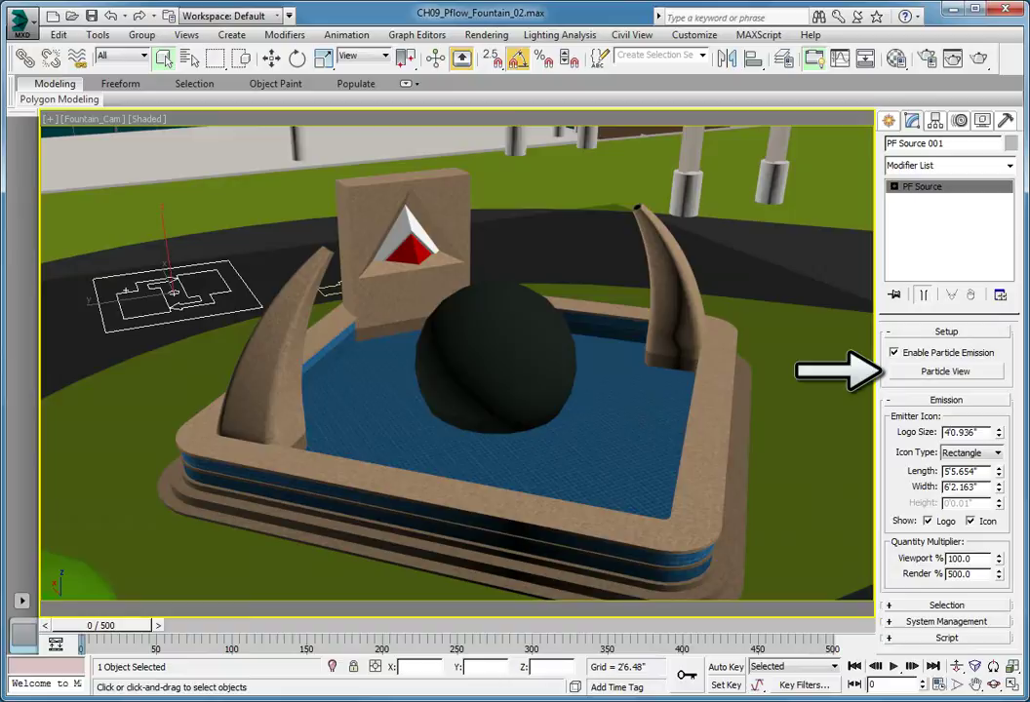
{"action": "left_click", "coordinate": [927, 375]}
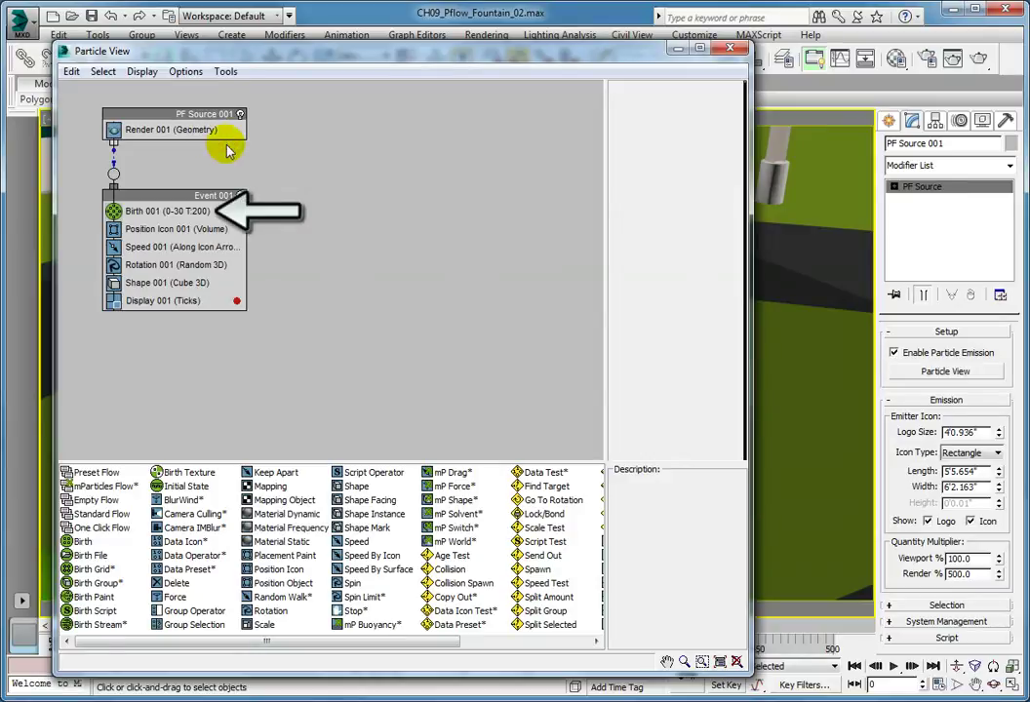
{"action": "left_click", "coordinate": [166, 212]}
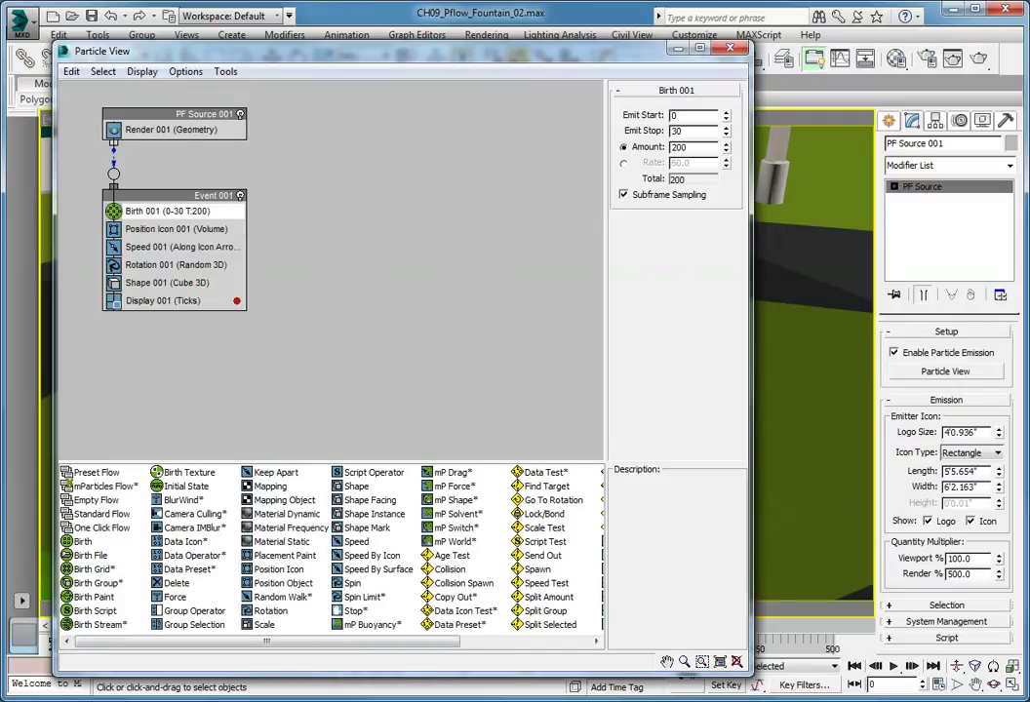
{"action": "double_click", "coordinate": [694, 131]}
{"action": "type", "text": "500"}
{"action": "key", "text": "Return"}
{"action": "left_click", "coordinate": [623, 164]}
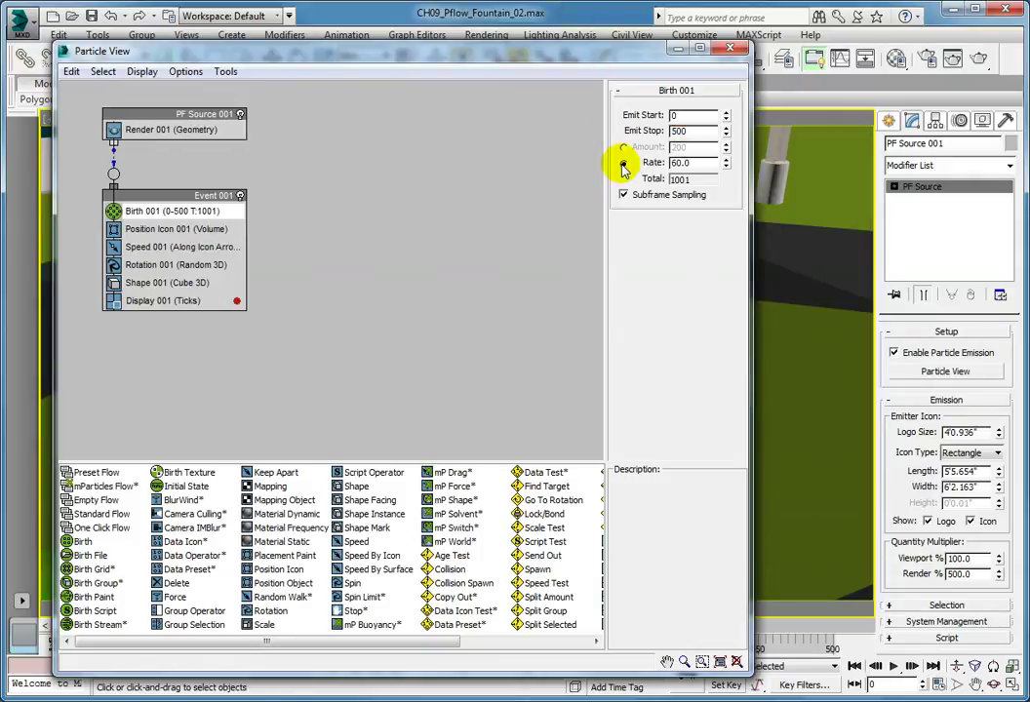
{"action": "double_click", "coordinate": [680, 162]}
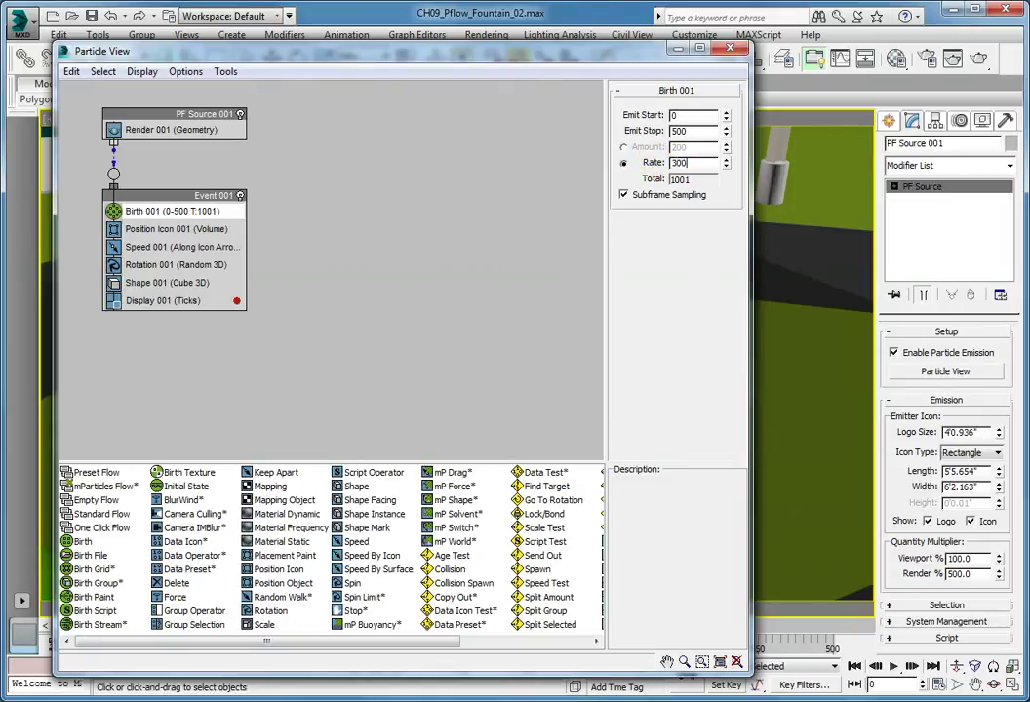
{"action": "type", "text": "300"}
{"action": "key", "text": "Return"}
Replace the Position Icon operator in Event 001 with a Position Object operator.
{"action": "left_click", "coordinate": [293, 583]}
{"action": "left_click_drag", "start_coordinate": [302, 588], "coordinate": [161, 234]}
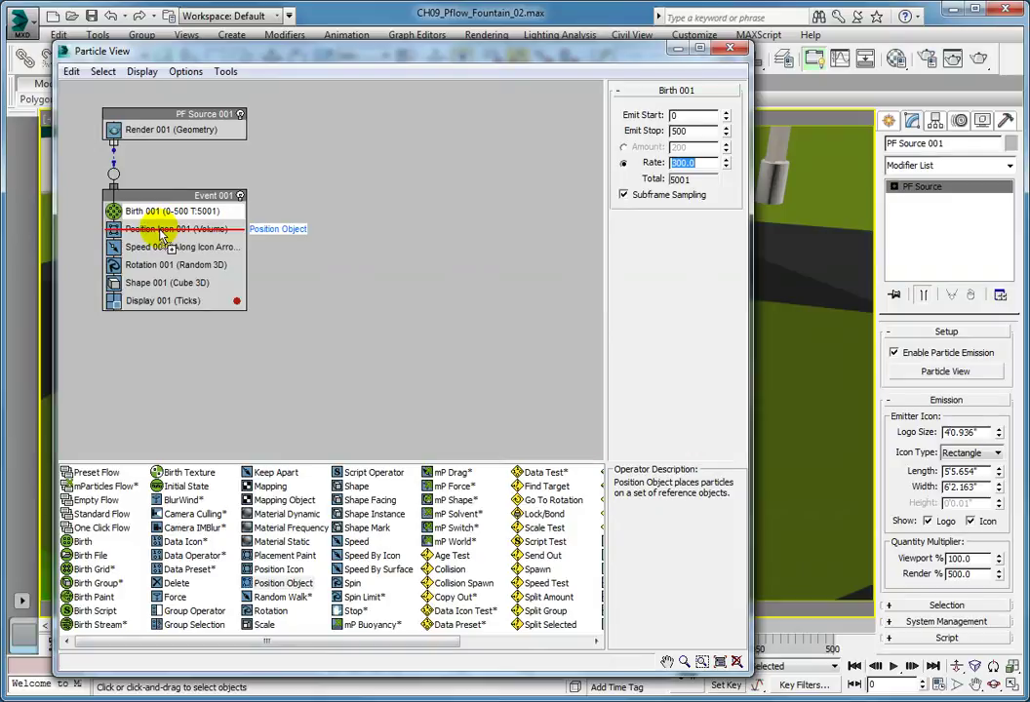
{"action": "left_click_drag", "start_coordinate": [160, 234], "coordinate": [160, 234]}
{"action": "left_click_drag", "start_coordinate": [161, 234], "coordinate": [161, 234]}
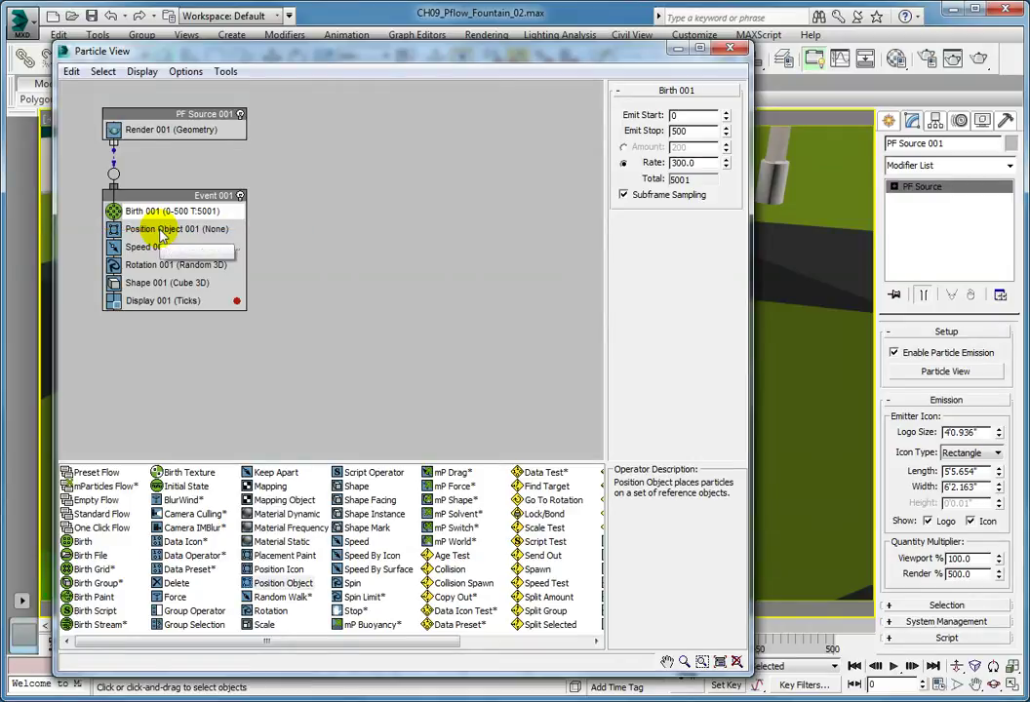
Add Pillar 1 and Pillar 2 as the Position Object operator's emitter objects and set its location to Selected Faces.
{"action": "left_click", "coordinate": [162, 230]}
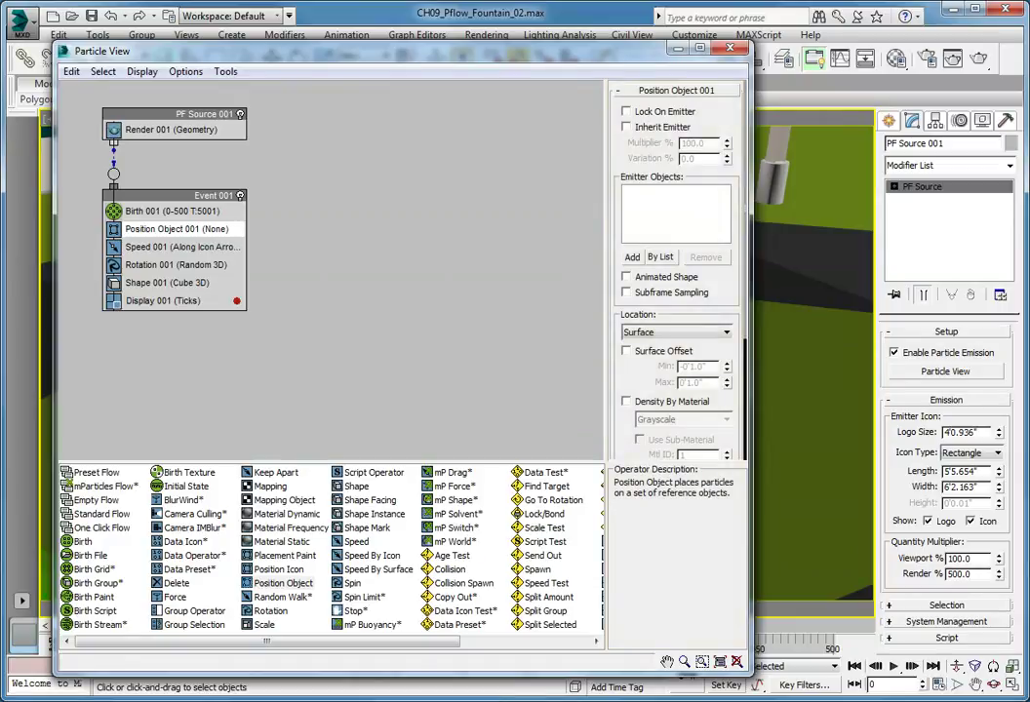
{"action": "left_click", "coordinate": [661, 256]}
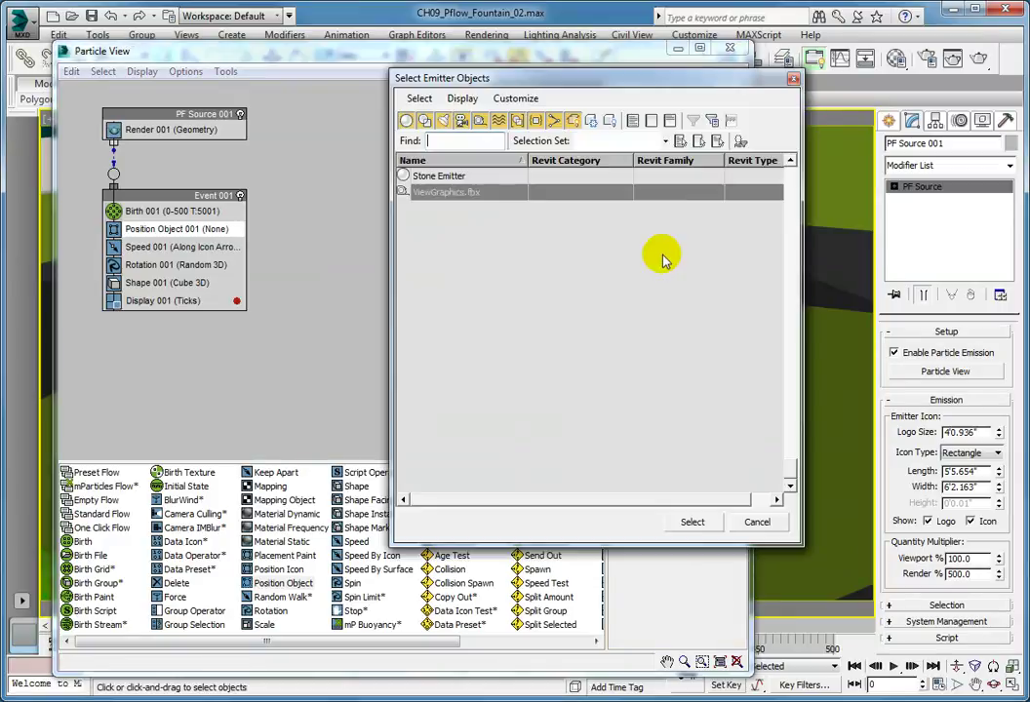
{"action": "left_click", "coordinate": [413, 175]}
{"action": "left_click", "coordinate": [413, 175]}
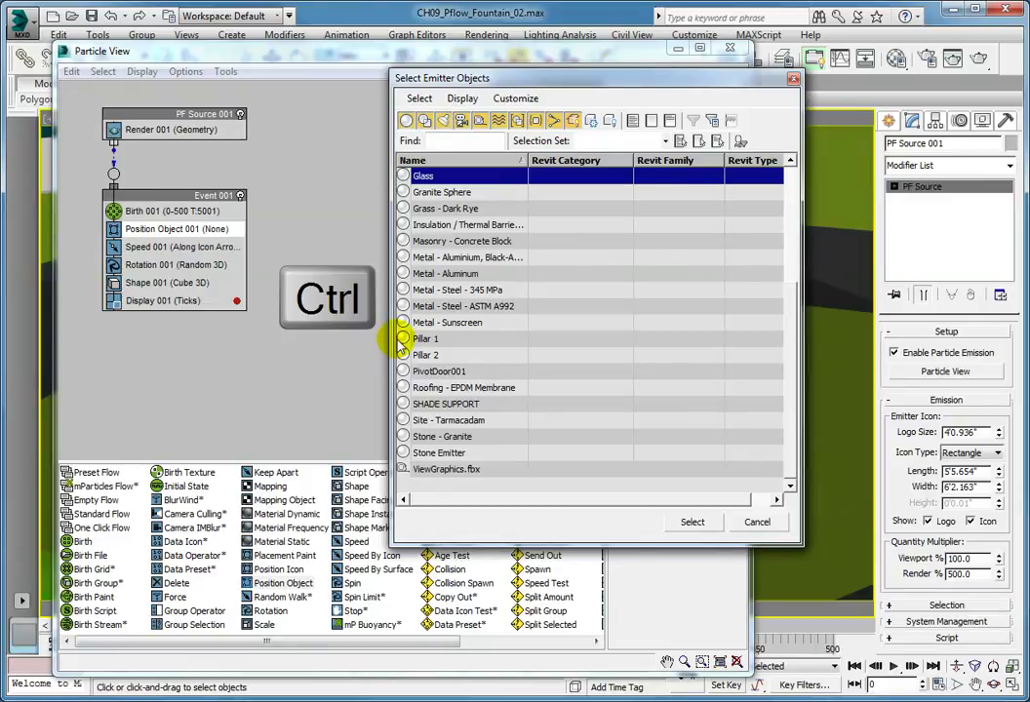
{"action": "left_click", "coordinate": [429, 339]}
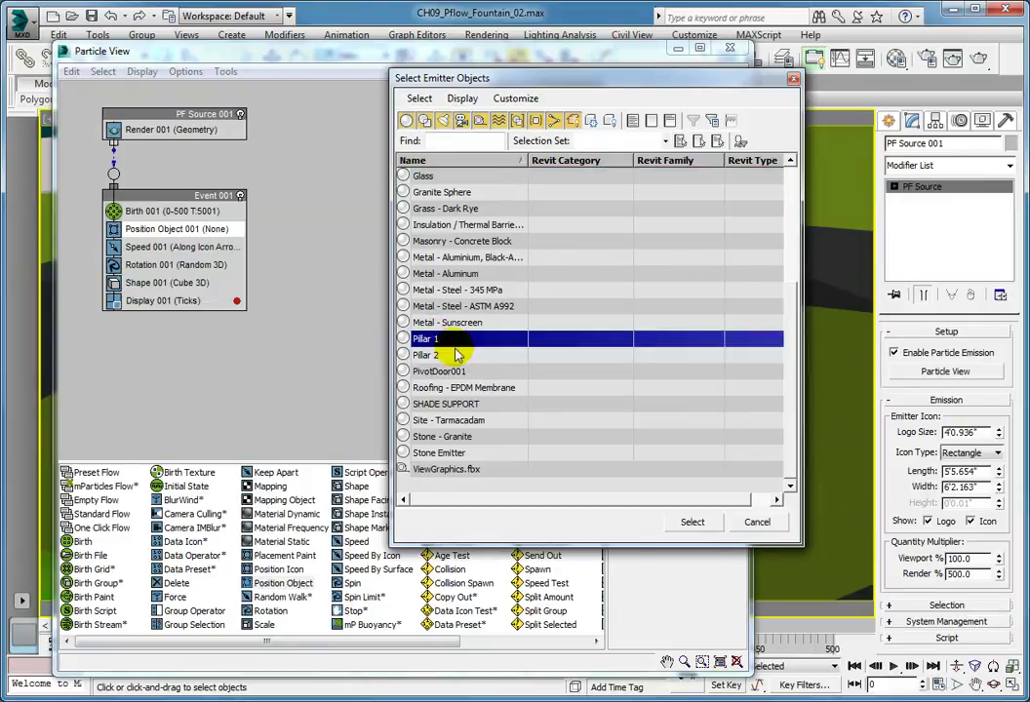
{"action": "left_click", "coordinate": [430, 355], "text": "ctrl"}
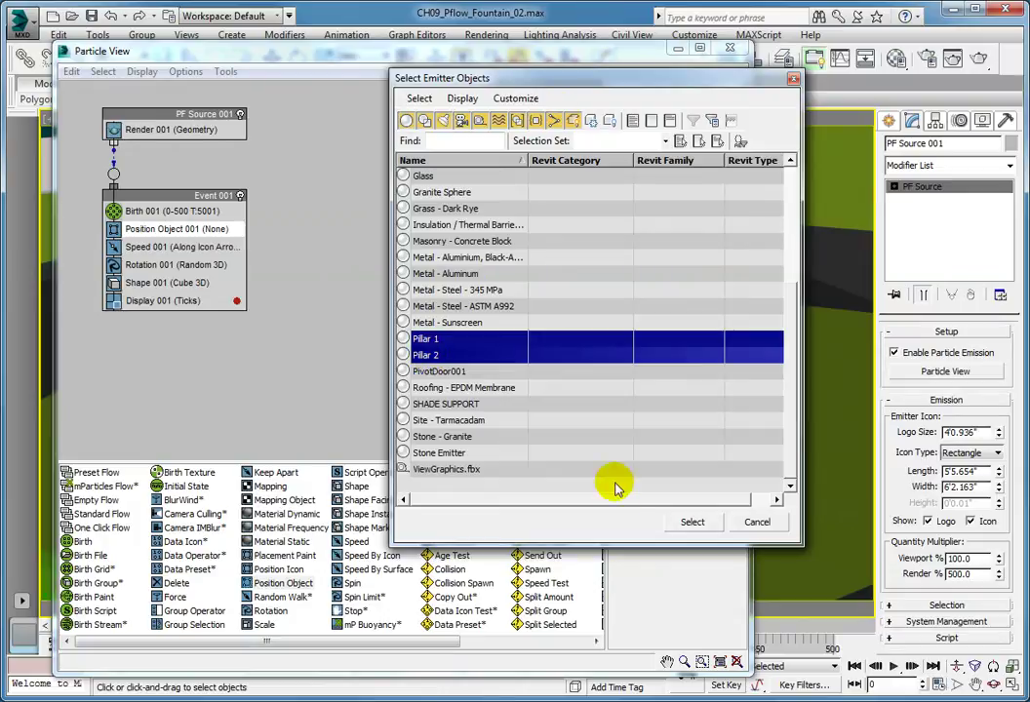
{"action": "left_click", "coordinate": [686, 522]}
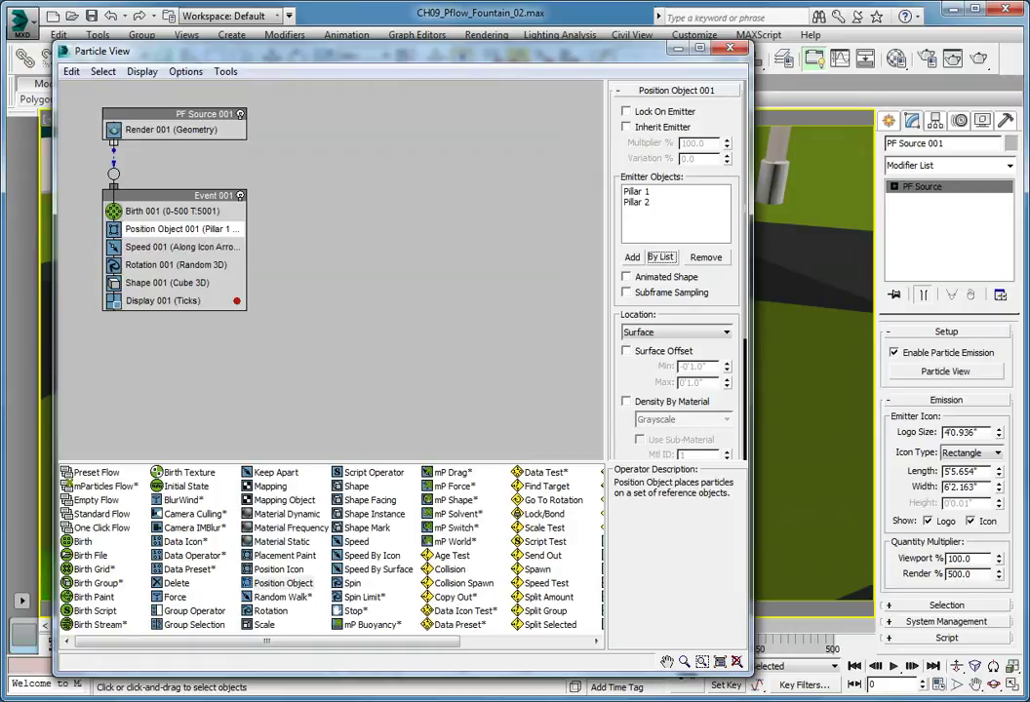
{"action": "left_click", "coordinate": [725, 334]}
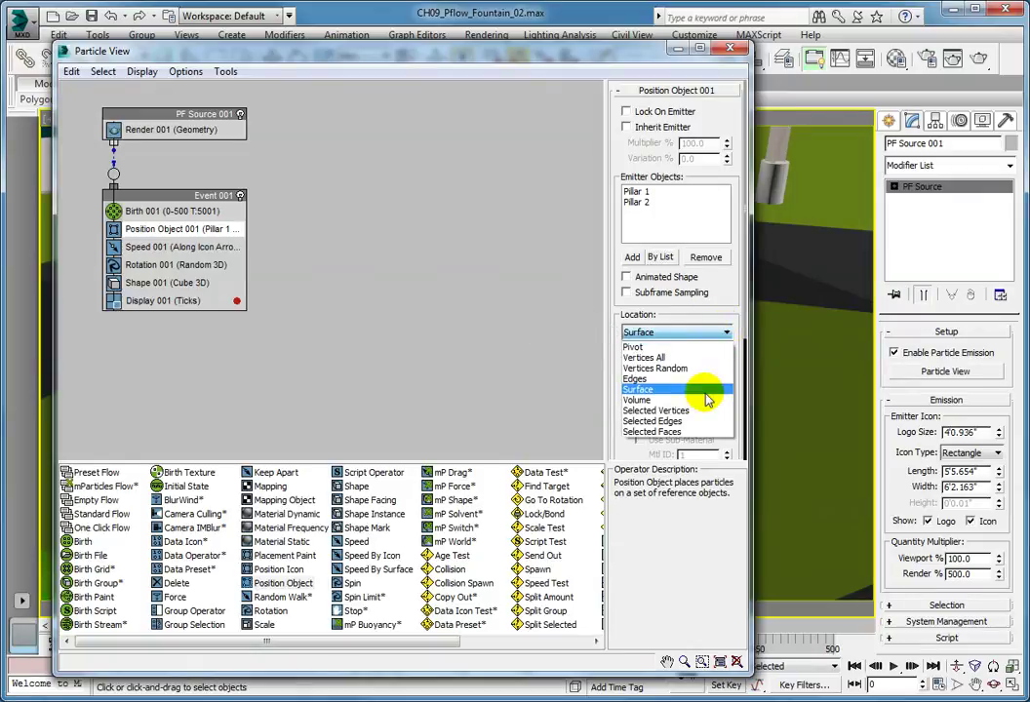
{"action": "left_click", "coordinate": [701, 431]}
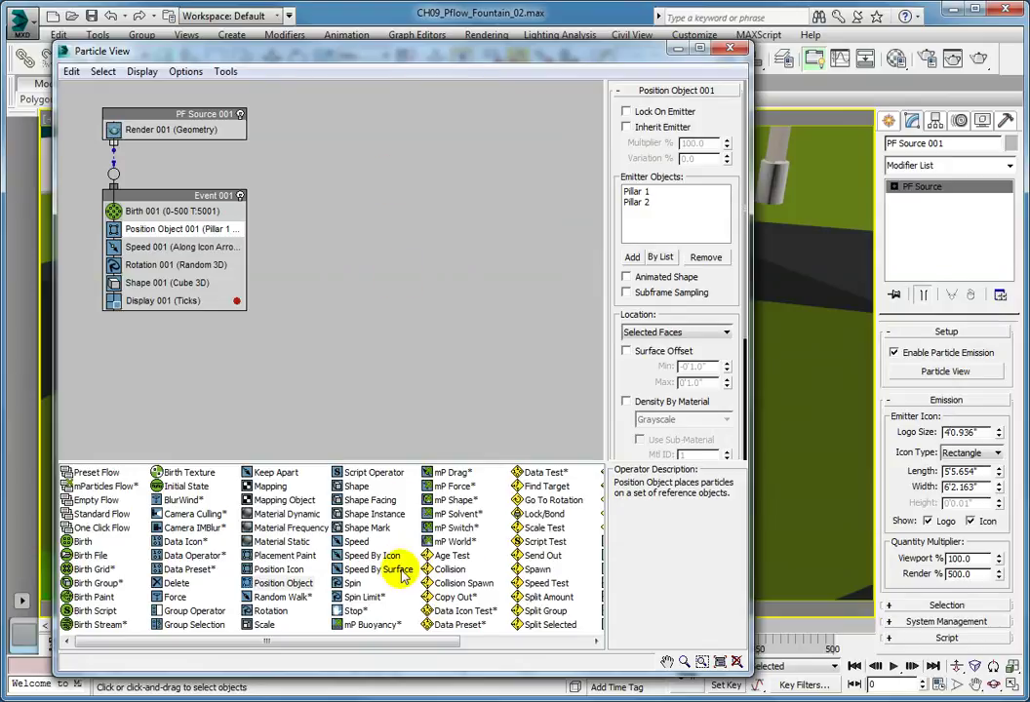
Replace the Speed operator in Event 001 with Speed By Surface, using the Set Speed Once mode.
{"action": "mouse_move", "coordinate": [400, 569]}
{"action": "left_mouse_down"}
{"action": "mouse_move", "coordinate": [259, 479]}
{"action": "mouse_move", "coordinate": [154, 254]}
{"action": "left_mouse_up"}
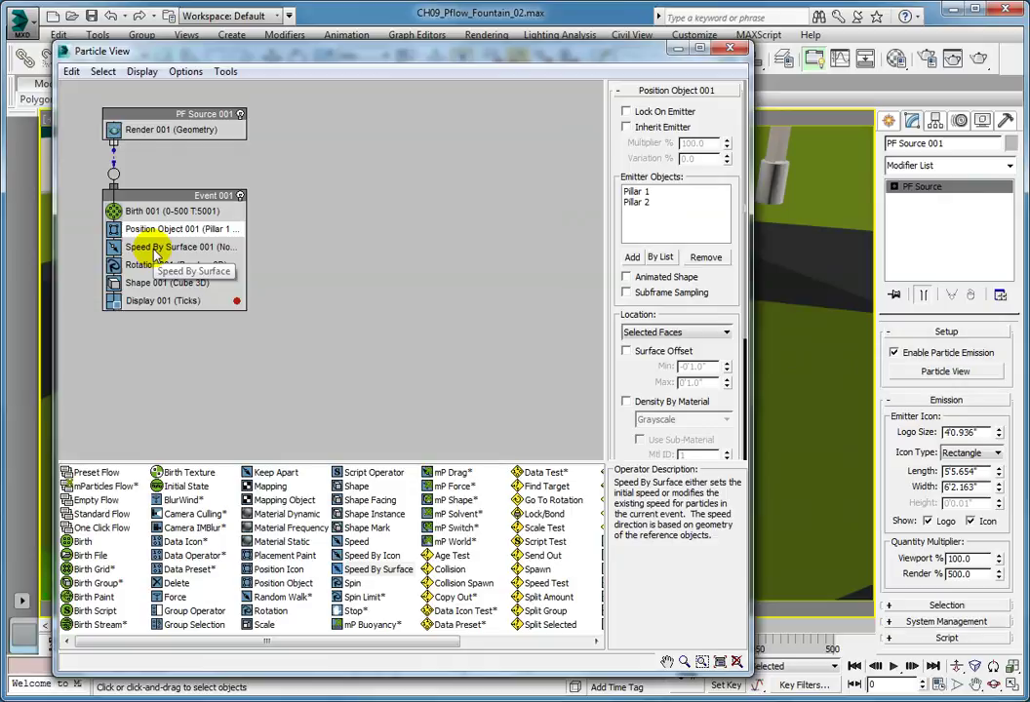
{"action": "left_click", "coordinate": [154, 251]}
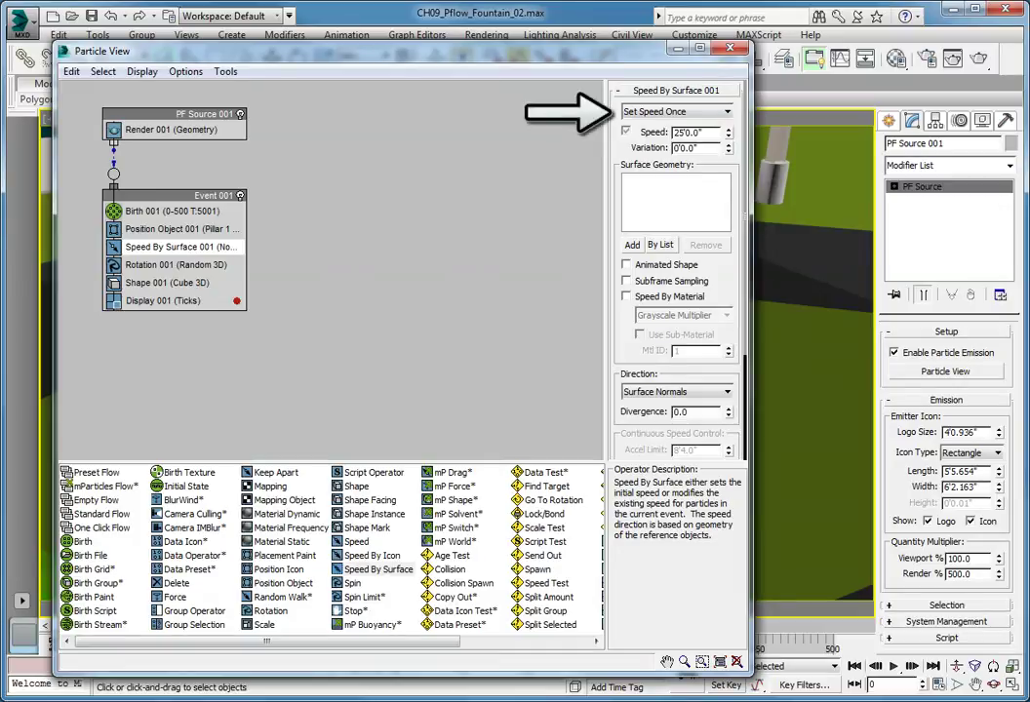
{"action": "left_click", "coordinate": [725, 113]}
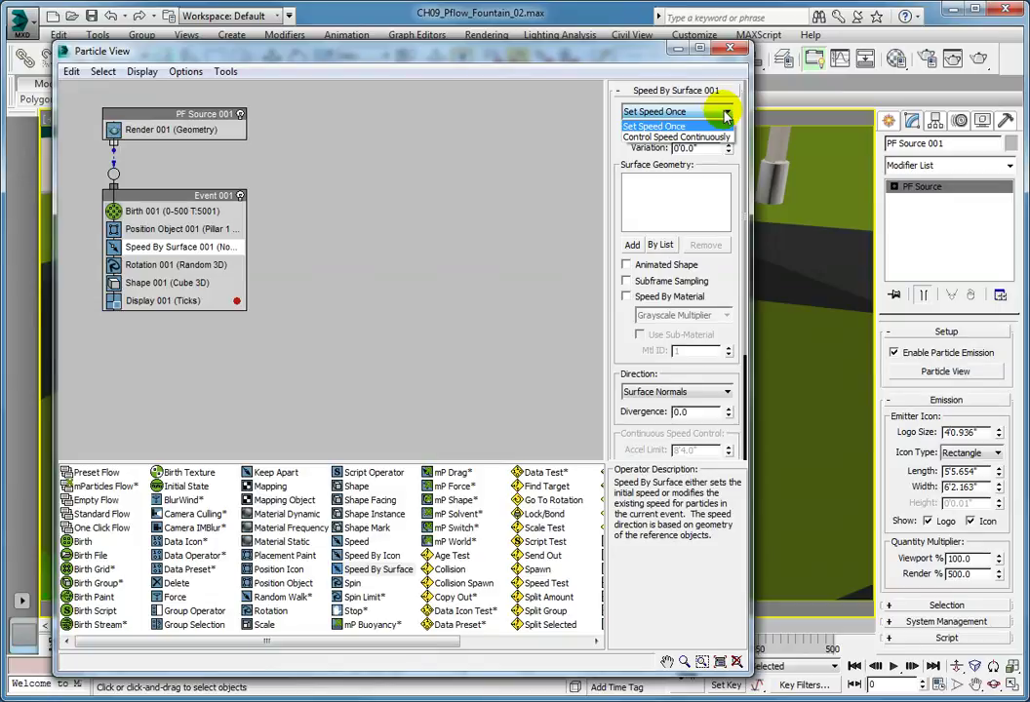
{"action": "left_click", "coordinate": [685, 126]}
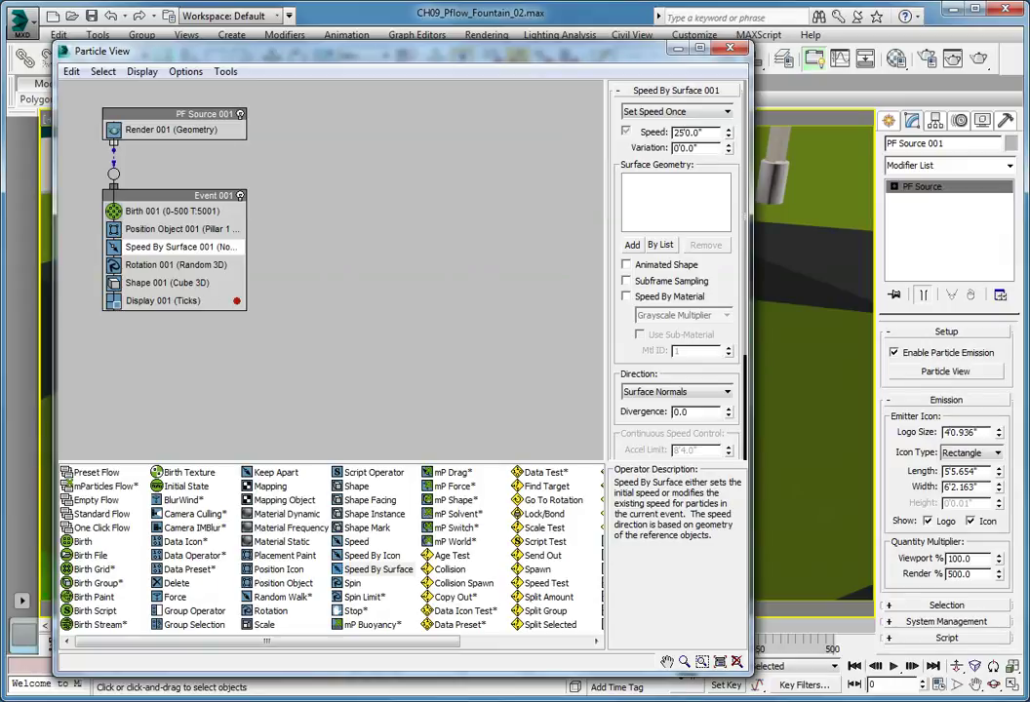
Set the Speed By Surface operator's speed to 10'0.0" and its variation to 1'0.0".
{"action": "double_click", "coordinate": [689, 131]}
{"action": "type", "text": "10"}
{"action": "key", "text": "Return"}
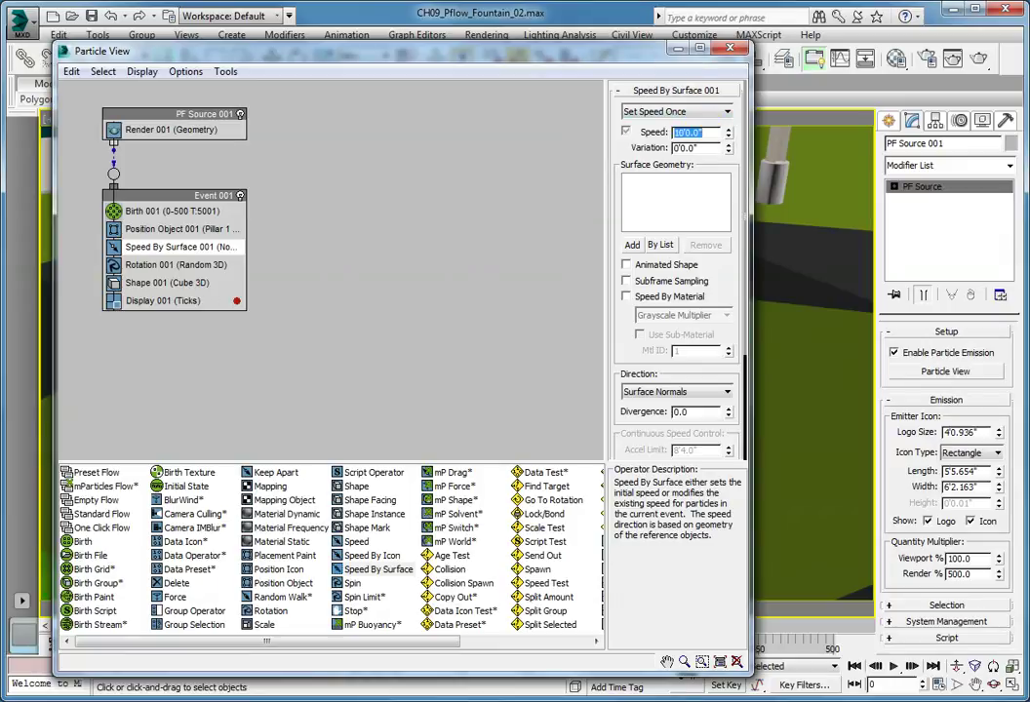
{"action": "double_click", "coordinate": [695, 146]}
{"action": "type", "text": "10"}
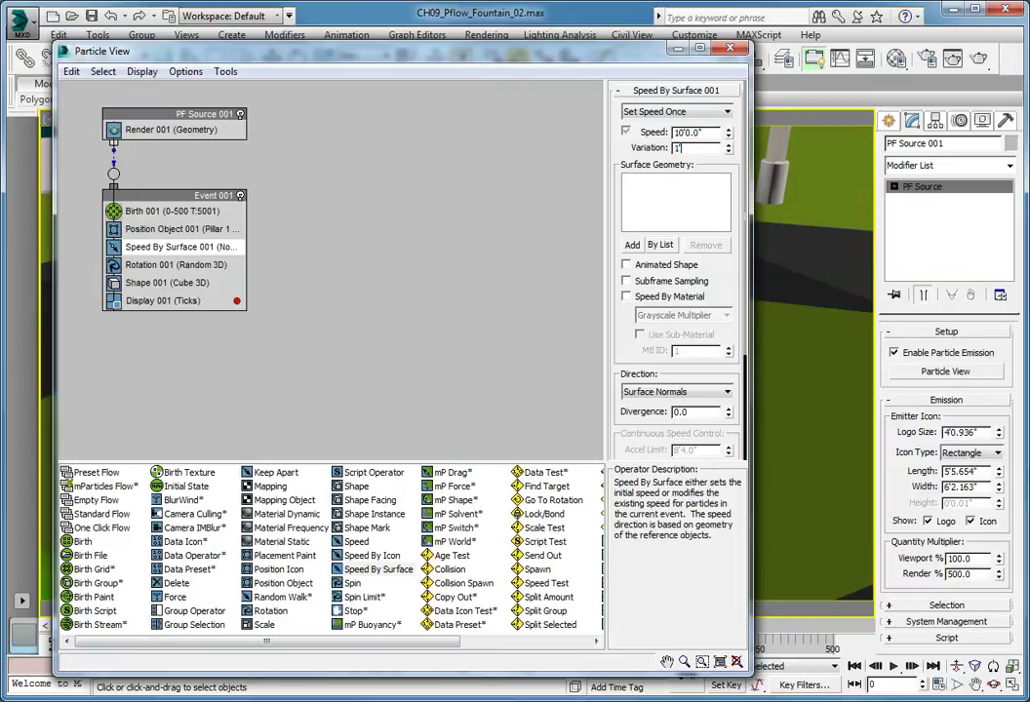
{"action": "key", "text": "Return"}
Add Pillar 1 and Pillar 2 as the surface geometry of the Speed By Surface operator.
{"action": "left_click", "coordinate": [660, 244]}
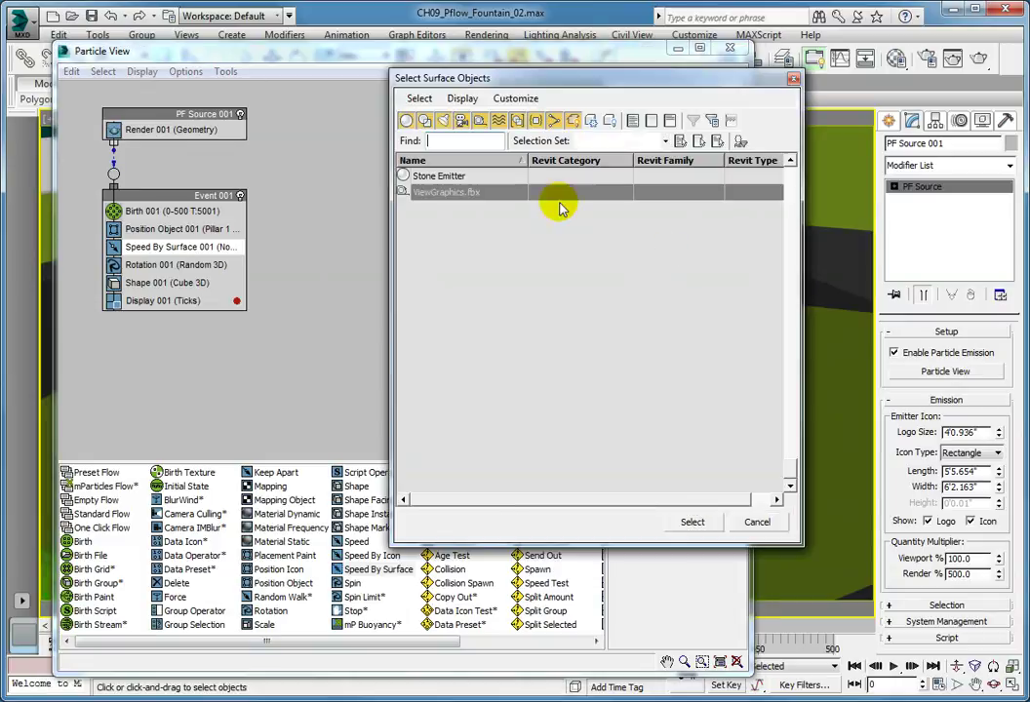
{"action": "left_click", "coordinate": [517, 173]}
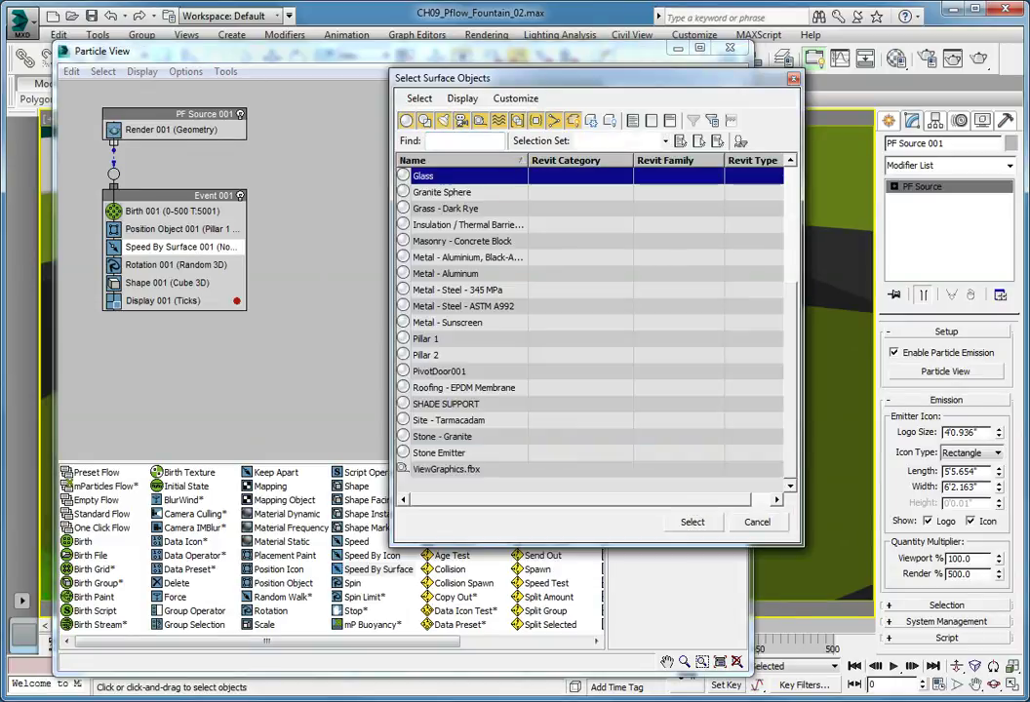
{"action": "key", "text": "ctrl"}
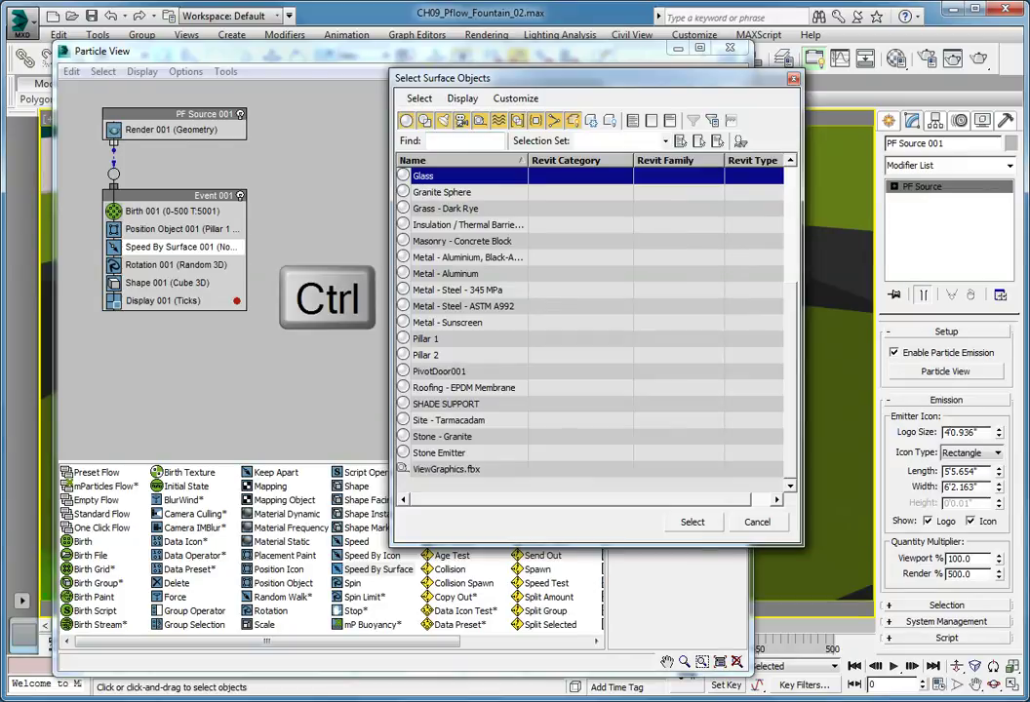
{"action": "left_click", "coordinate": [429, 338]}
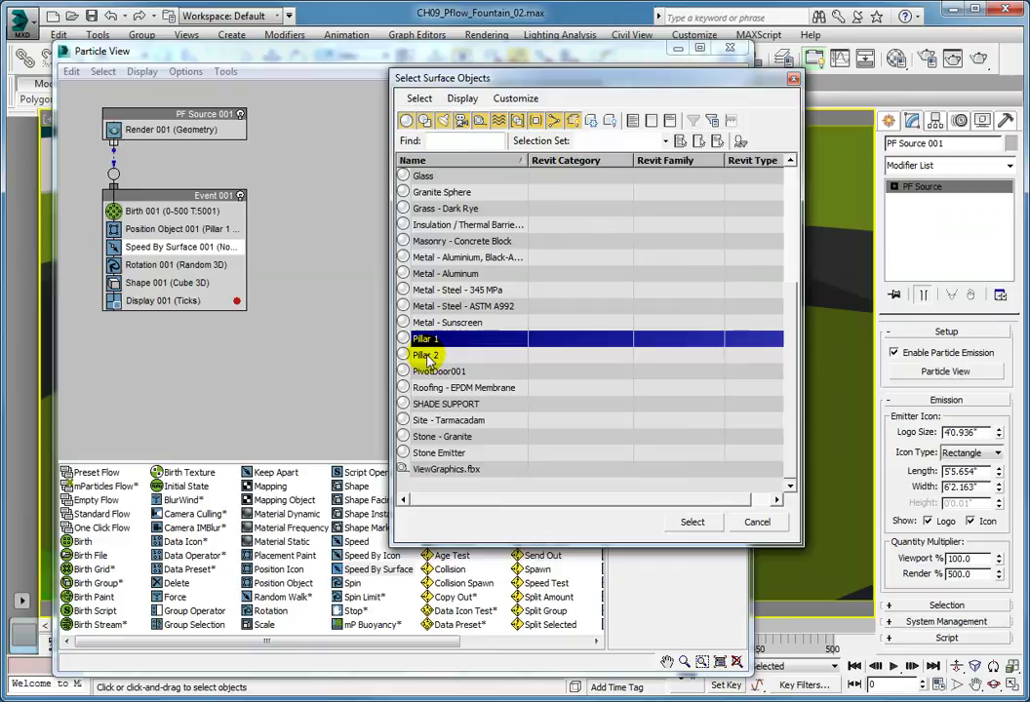
{"action": "left_click", "coordinate": [427, 355], "text": "ctrl"}
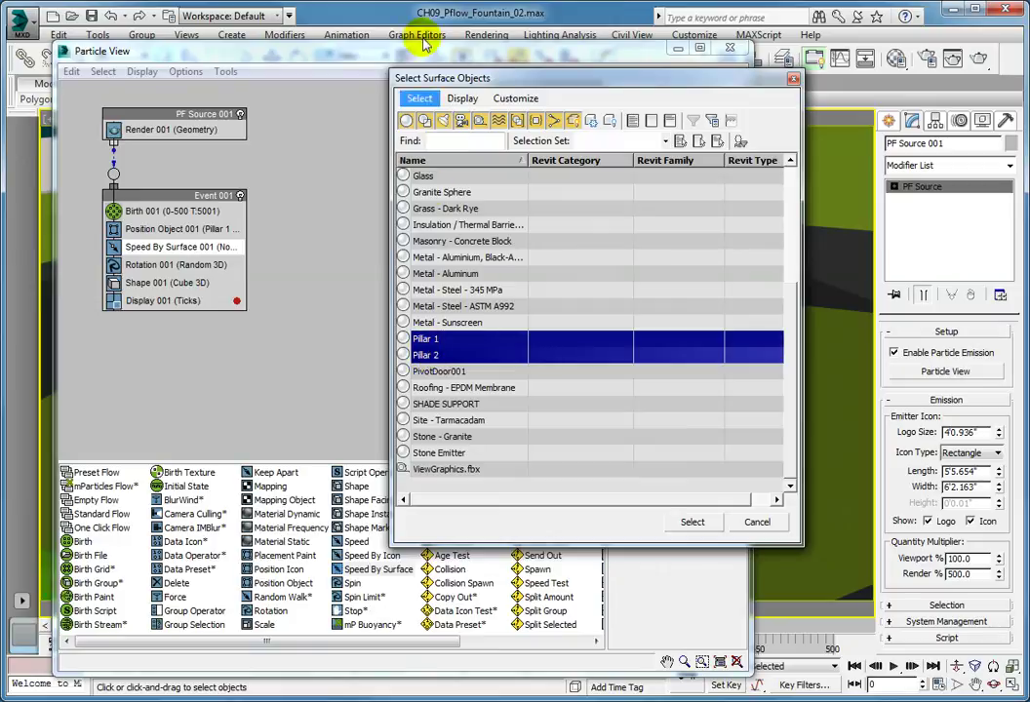
{"action": "left_click", "coordinate": [687, 525]}
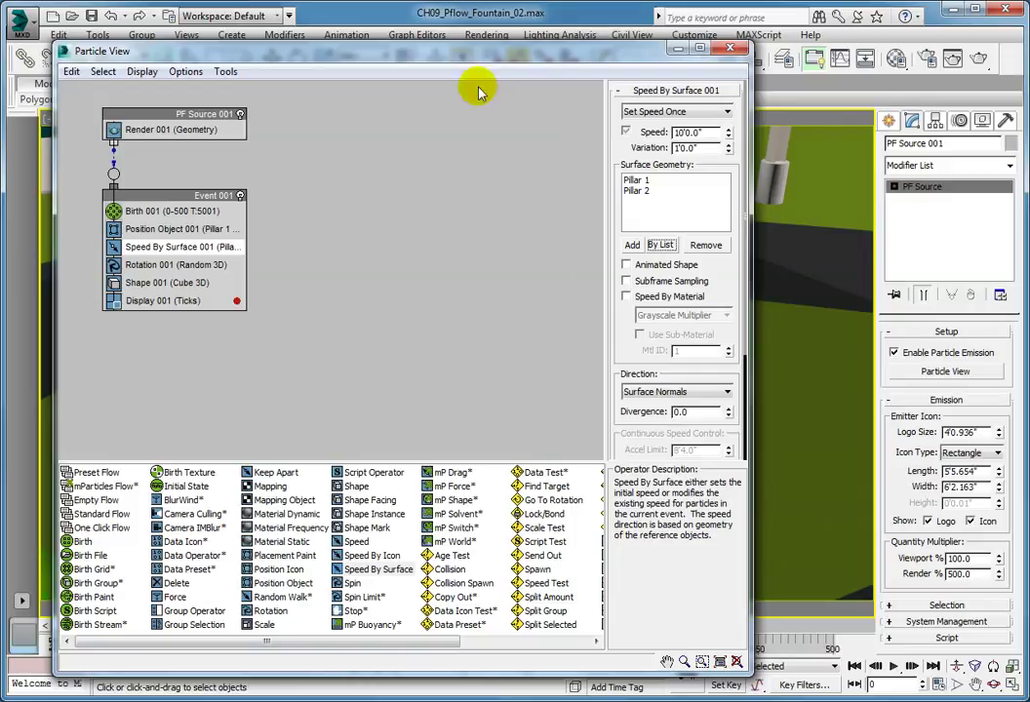
Keep the Speed By Surface direction at Surface Normals and set its divergence to 3.0.
{"action": "left_click", "coordinate": [726, 395]}
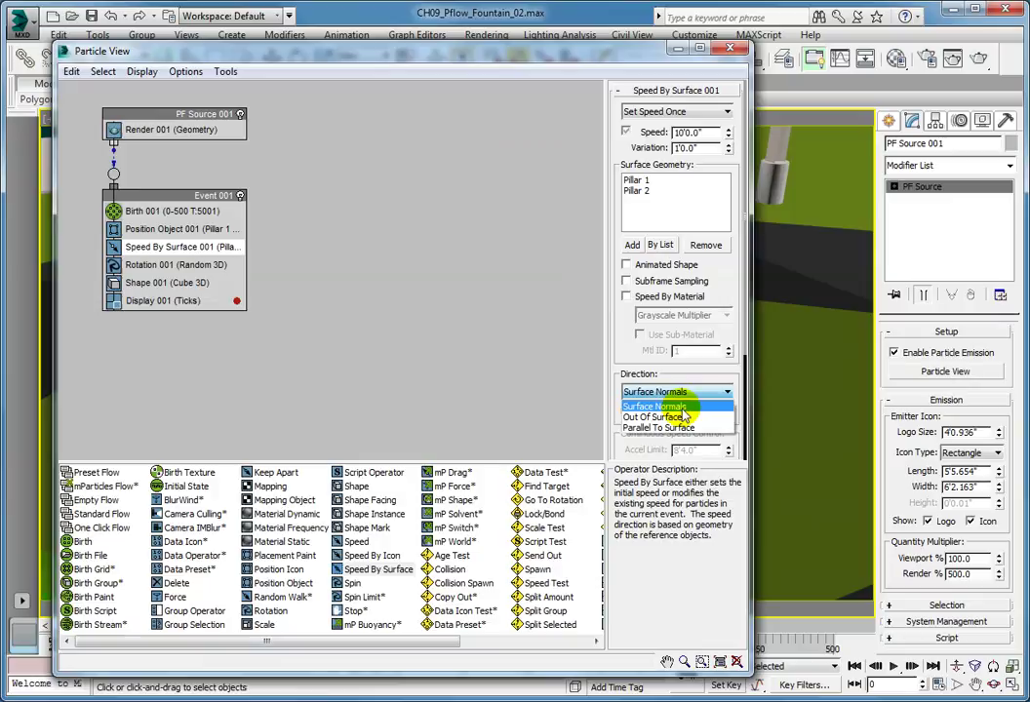
{"action": "left_click", "coordinate": [683, 406]}
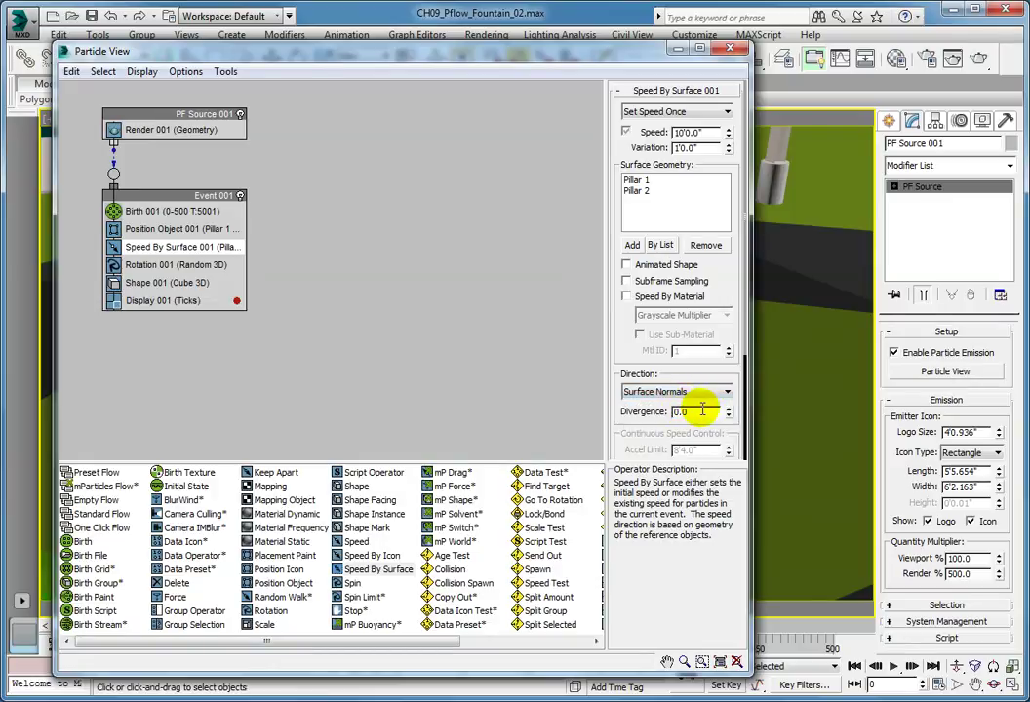
{"action": "double_click", "coordinate": [703, 411]}
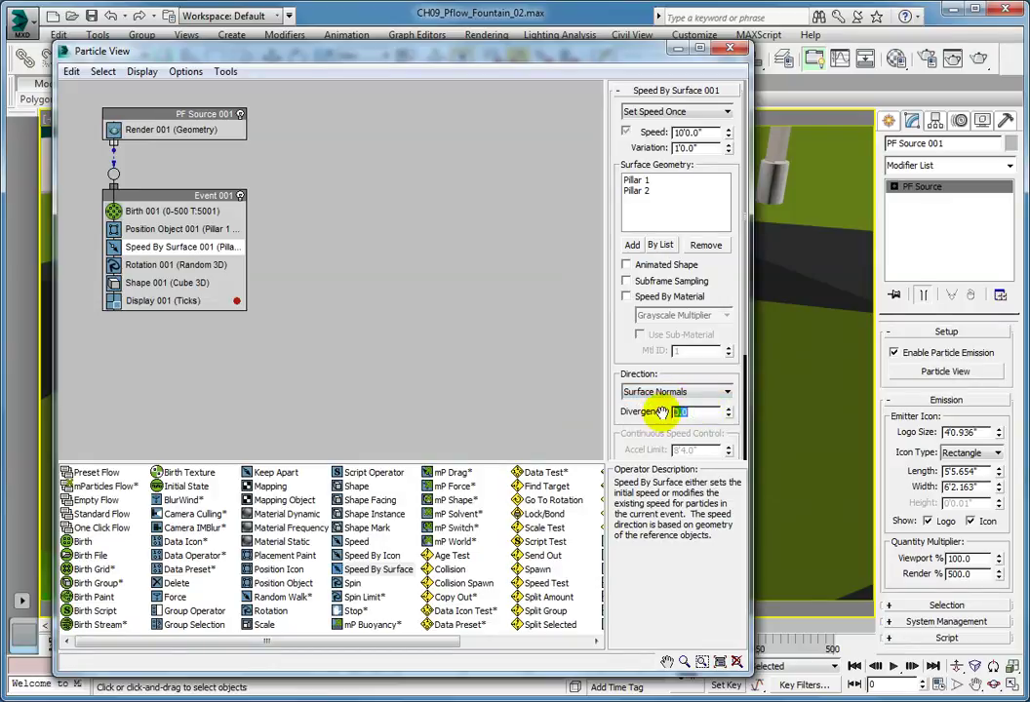
{"action": "type", "text": "3"}
{"action": "key", "text": "Return"}
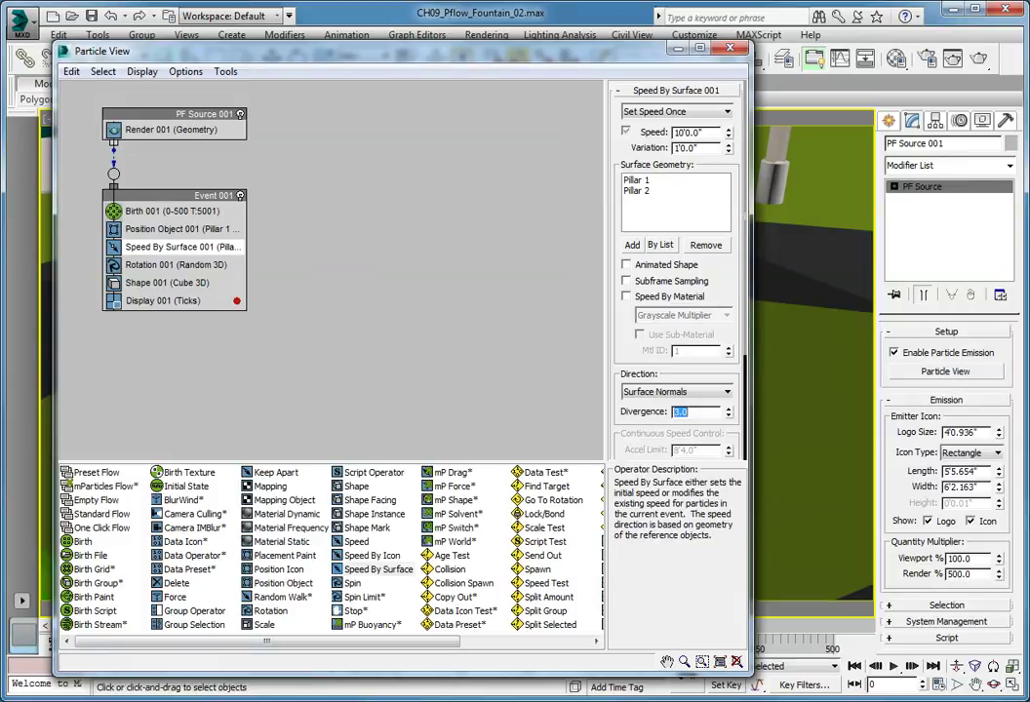
Set the Rotation operator's orientation matrix to Speed Space Follow with a Z value of 1.0.
{"action": "left_click", "coordinate": [185, 265]}
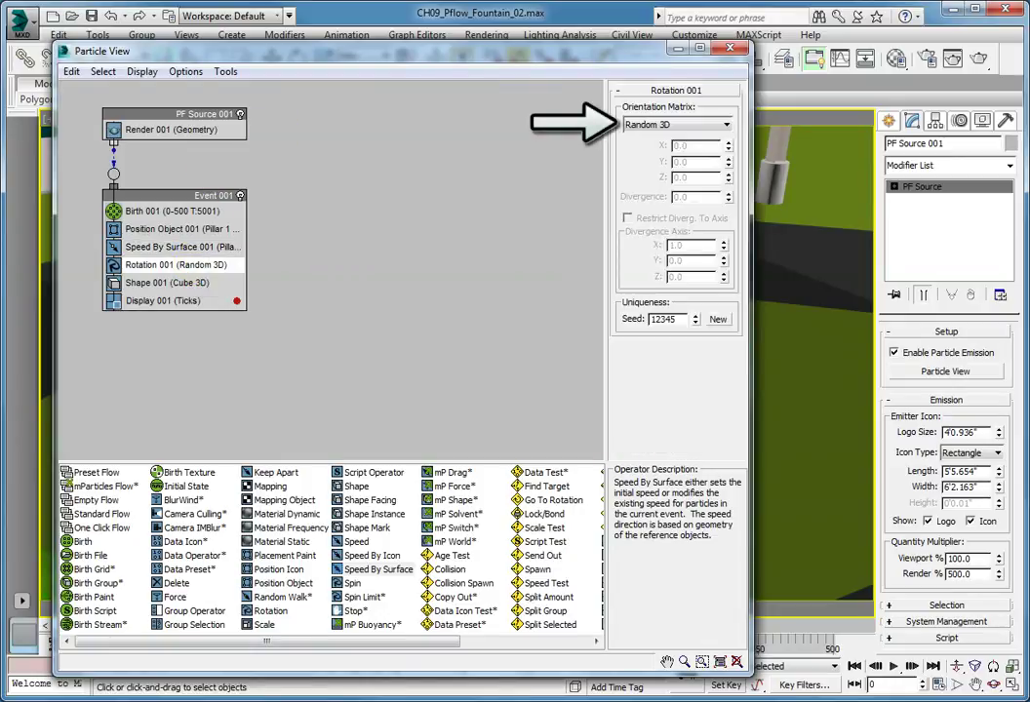
{"action": "left_click", "coordinate": [727, 124]}
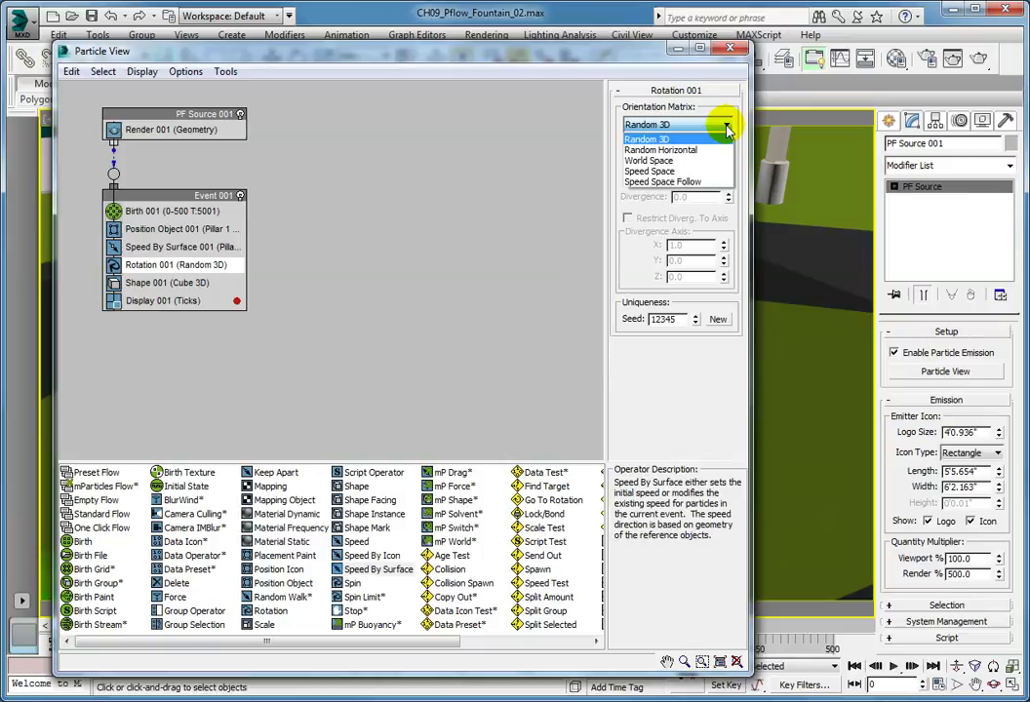
{"action": "left_click", "coordinate": [699, 181]}
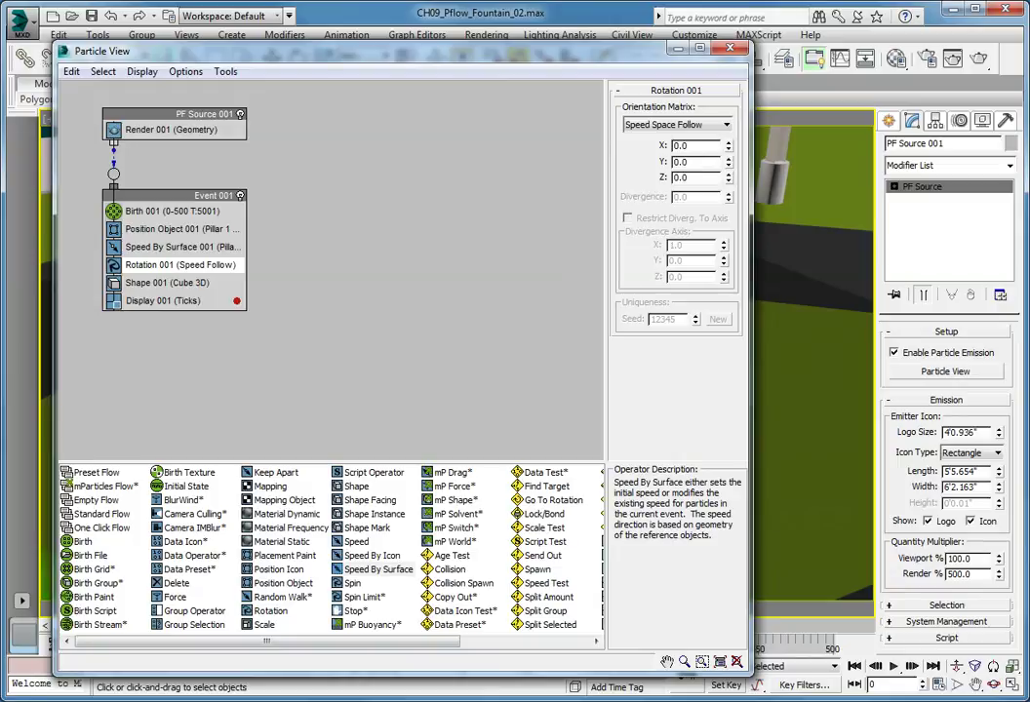
{"action": "double_click", "coordinate": [682, 177]}
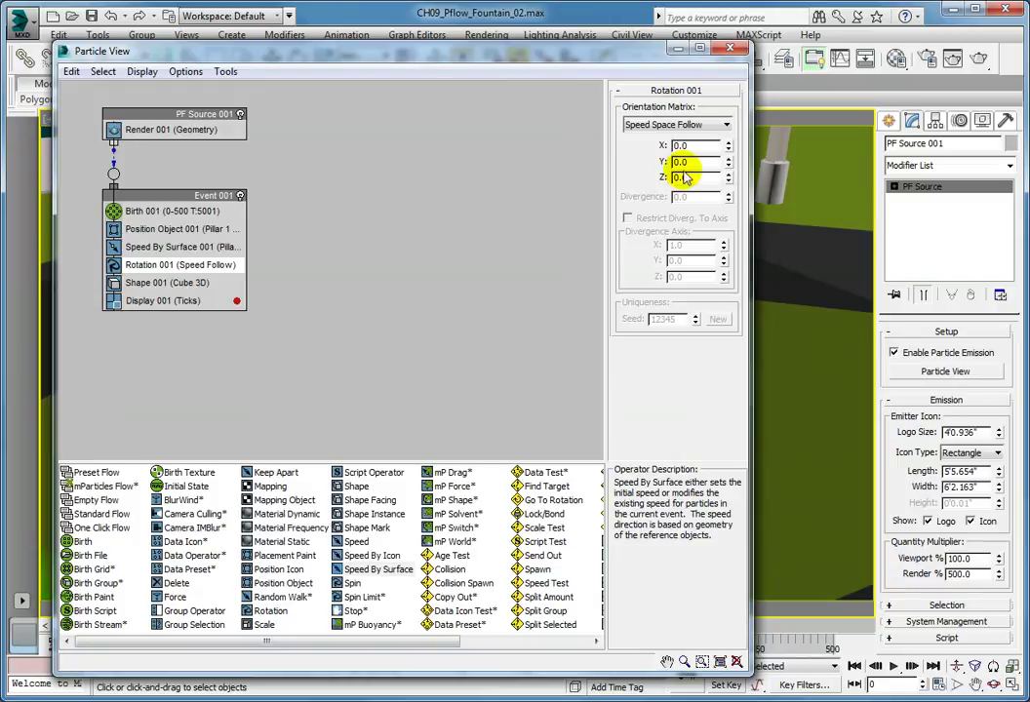
{"action": "type", "text": "1"}
{"action": "key", "text": "Return"}
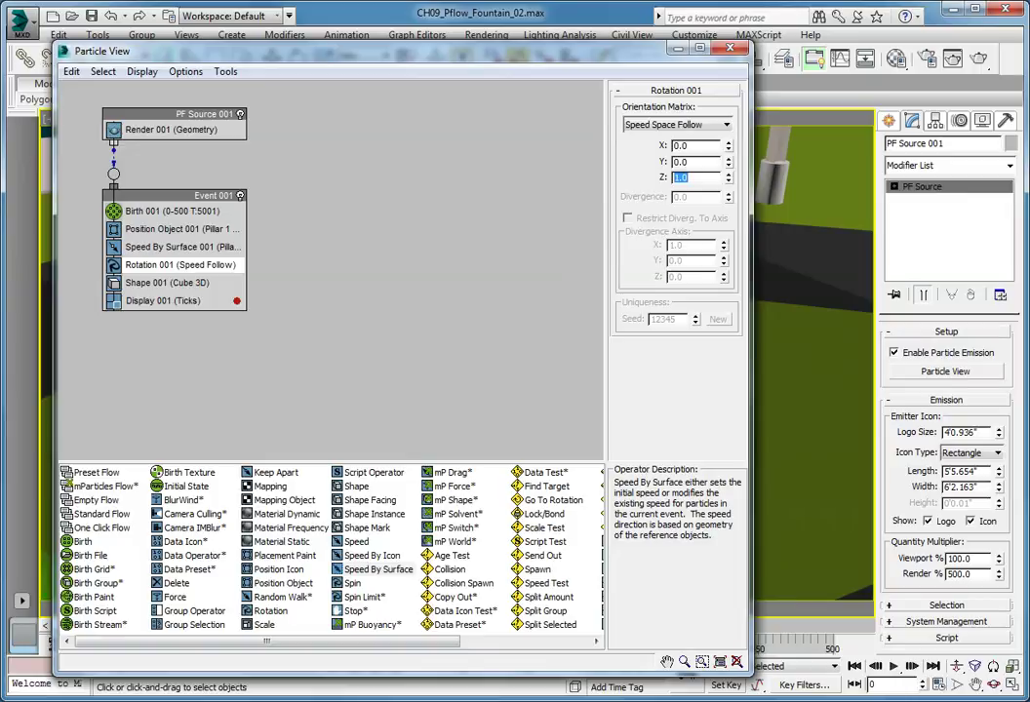
Change the Shape operator's 3D shape to Diamond Long and set its size to 0'0.5".
{"action": "left_click", "coordinate": [190, 282]}
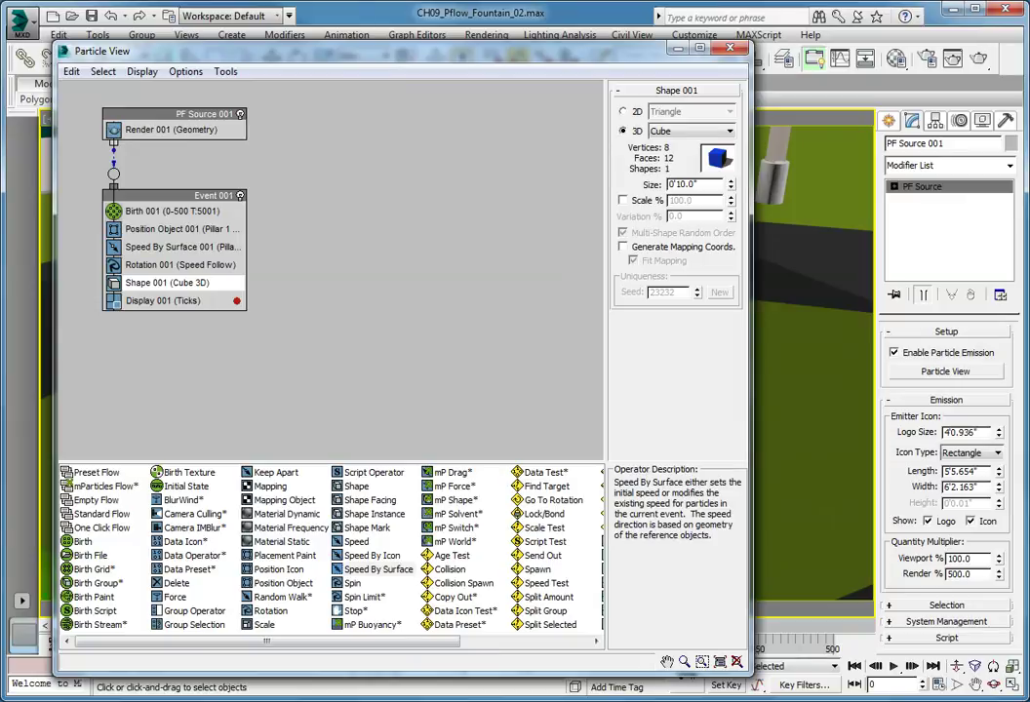
{"action": "left_click", "coordinate": [729, 131]}
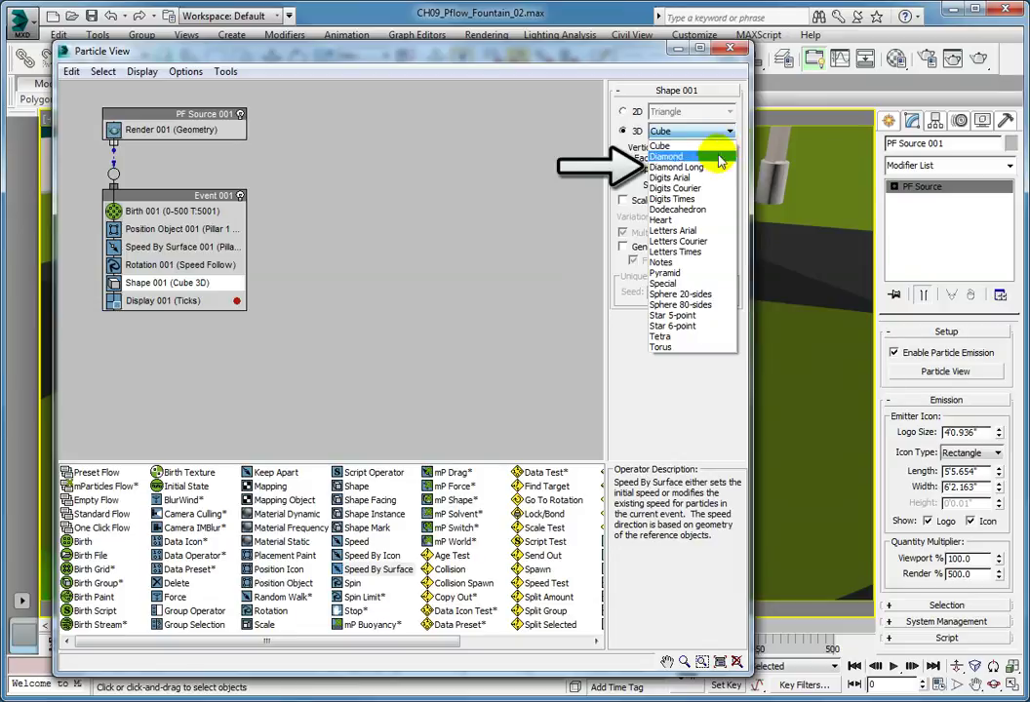
{"action": "left_click", "coordinate": [708, 166]}
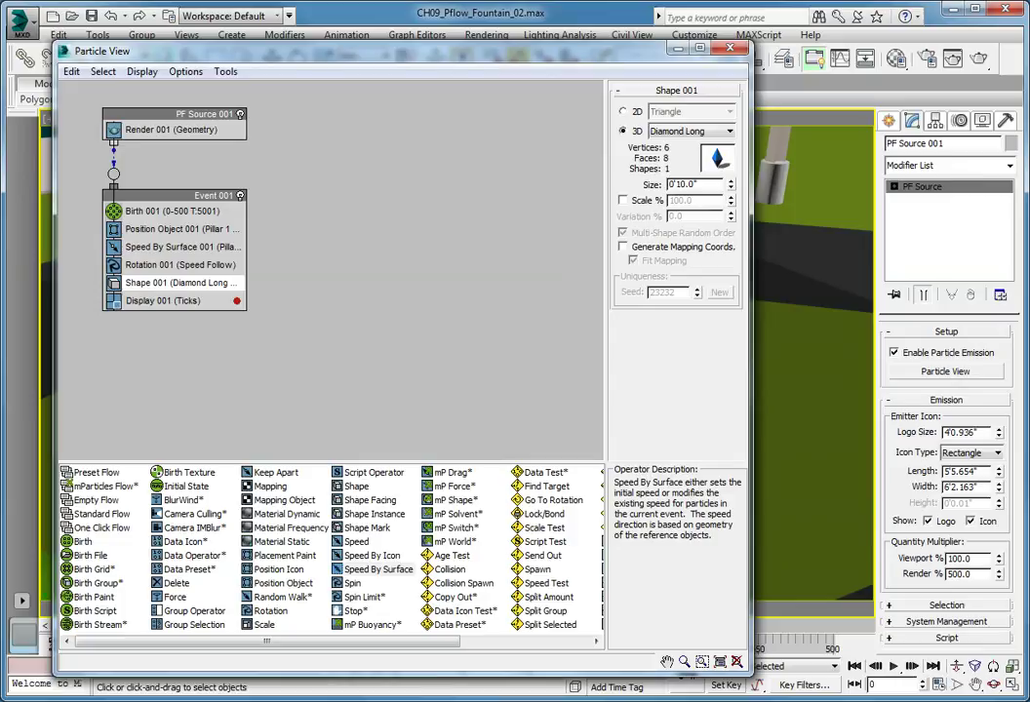
{"action": "double_click", "coordinate": [682, 184]}
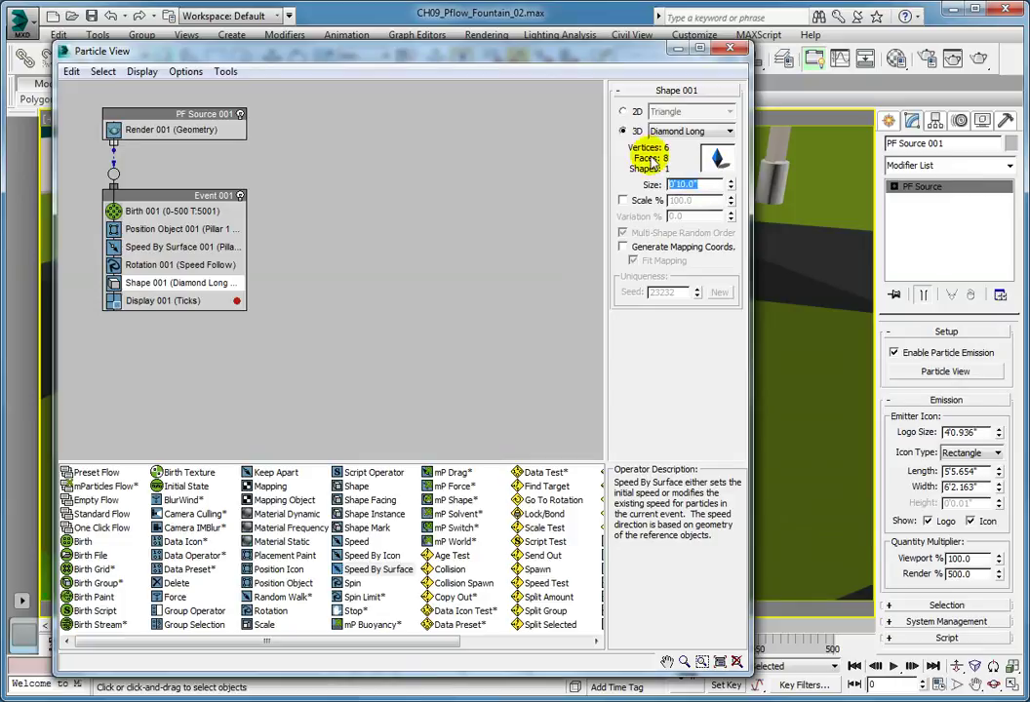
{"action": "type", "text": "0.5"}
{"action": "key", "text": "Return"}
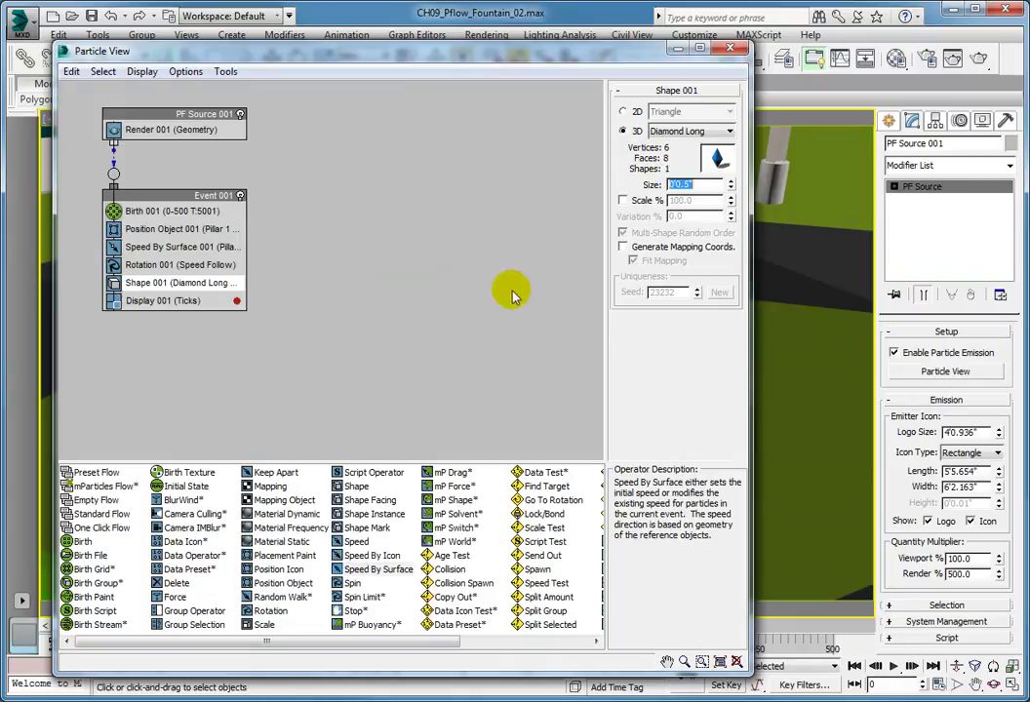
Enable scaling on the Shape operator, keeping 100% scale, and set the scale variation to 5%.
{"action": "left_click", "coordinate": [622, 200]}
{"action": "double_click", "coordinate": [680, 200]}
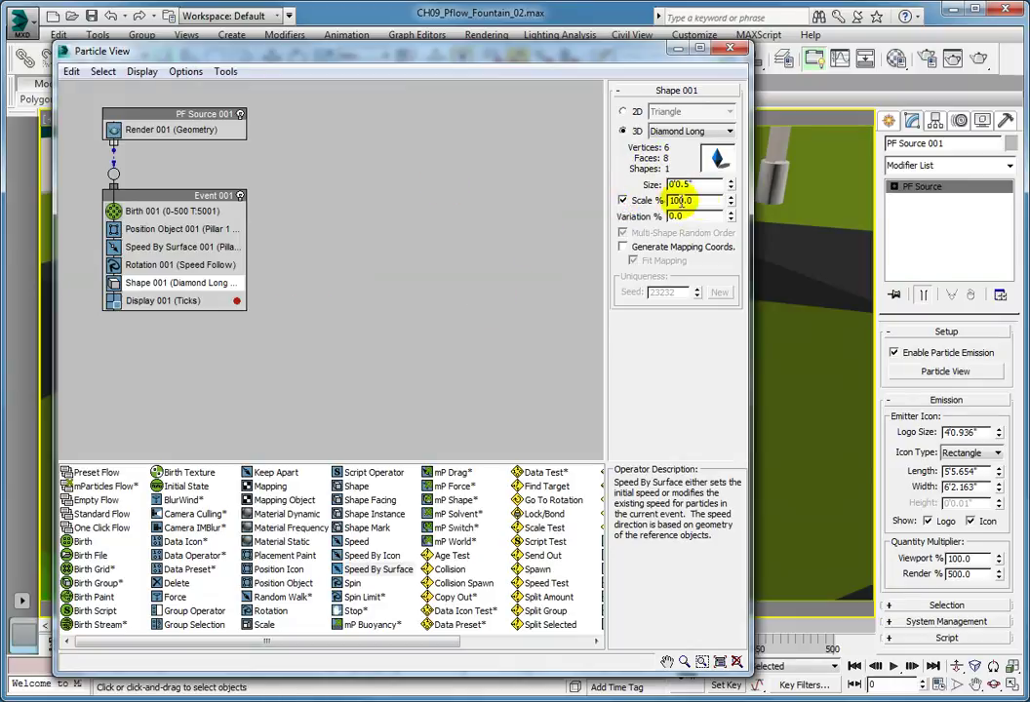
{"action": "mouse_move", "coordinate": [688, 200]}
{"action": "left_mouse_down"}
{"action": "mouse_move", "coordinate": [657, 200]}
{"action": "mouse_move", "coordinate": [700, 200]}
{"action": "left_mouse_up"}
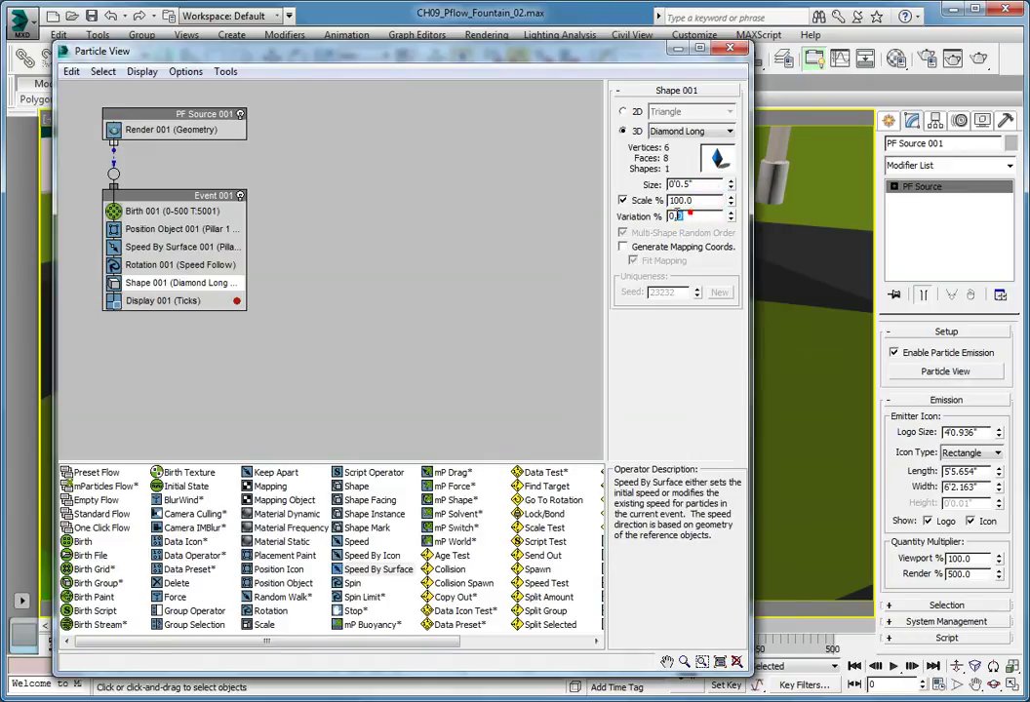
{"action": "double_click", "coordinate": [687, 215]}
{"action": "type", "text": "5"}
{"action": "key", "text": "Return"}
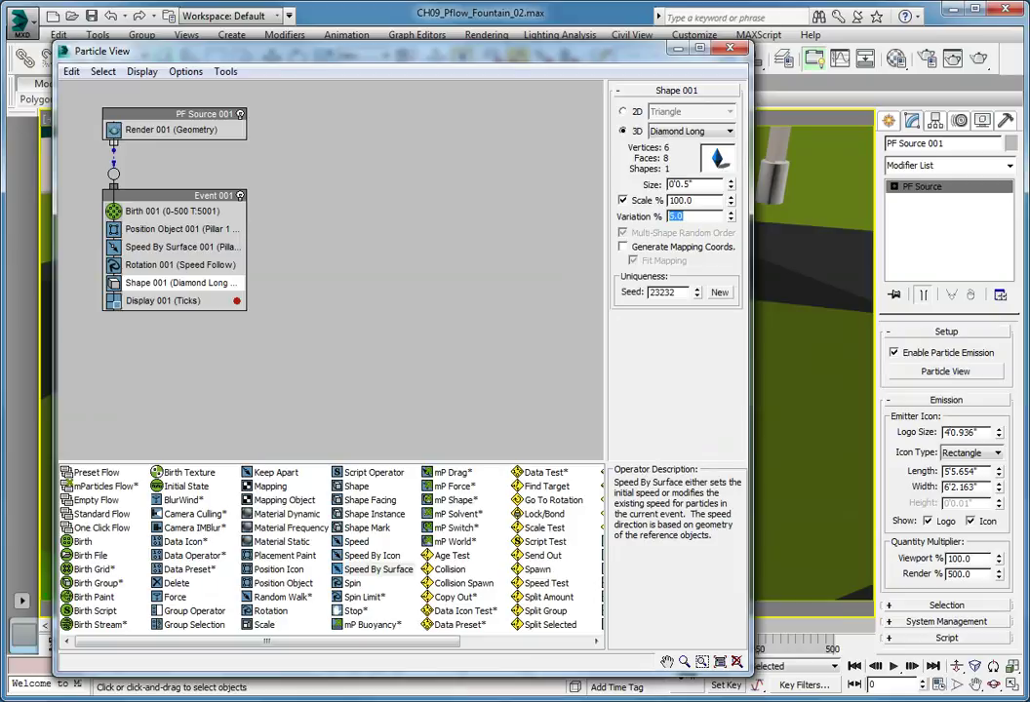
Set the display type of Event 001's Display operator to Lines.
{"action": "left_click", "coordinate": [161, 300]}
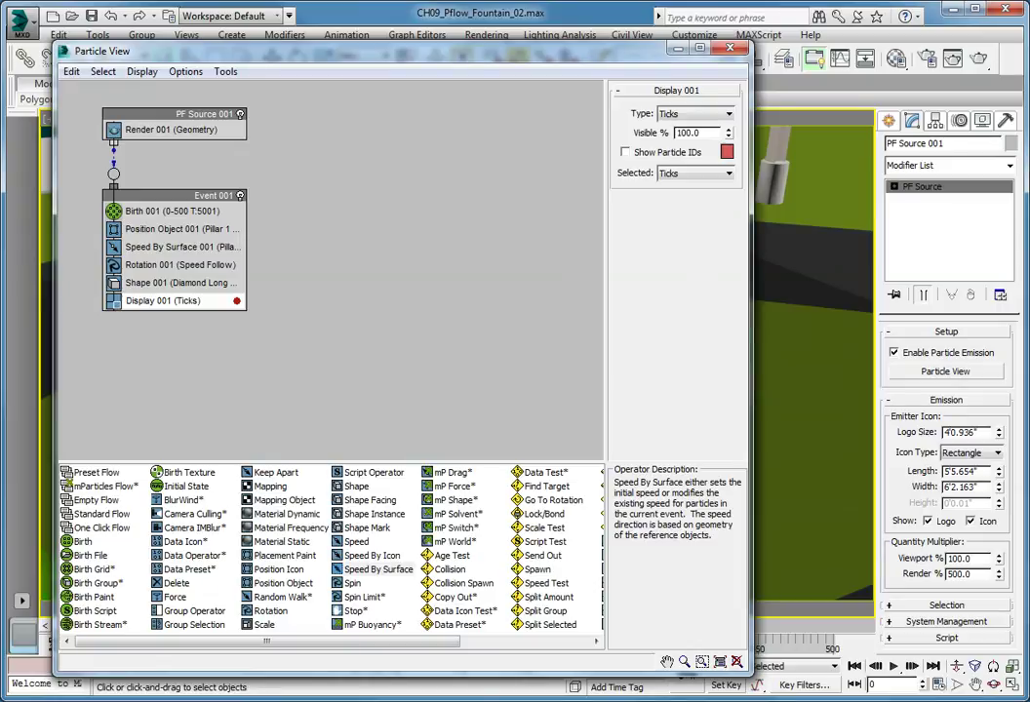
{"action": "left_click", "coordinate": [727, 114]}
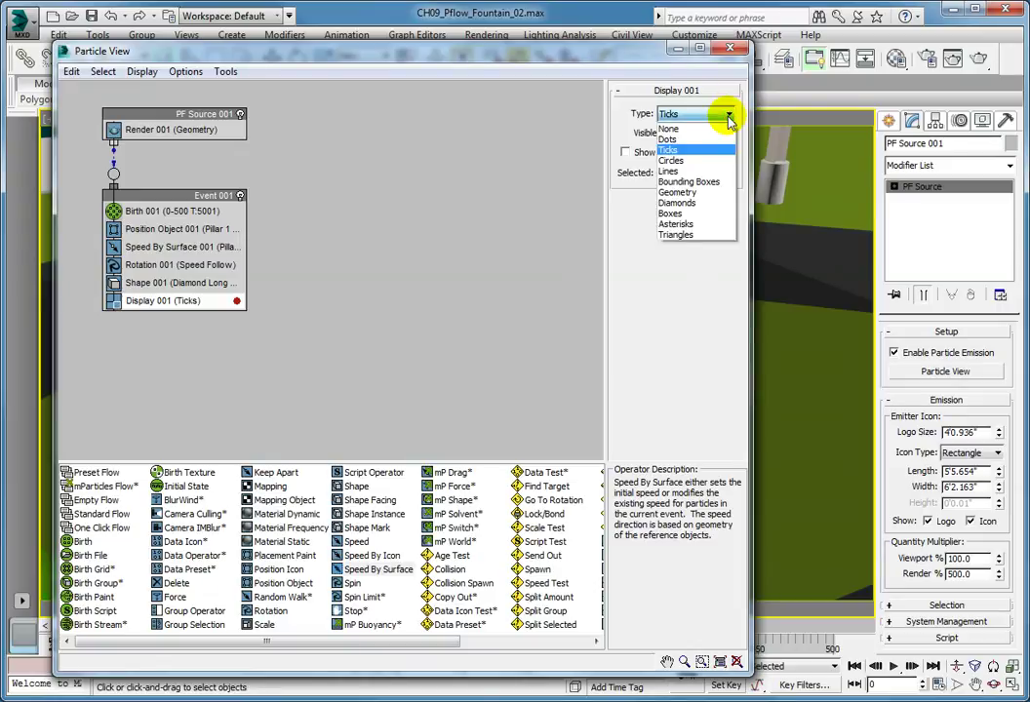
{"action": "left_click", "coordinate": [701, 171]}
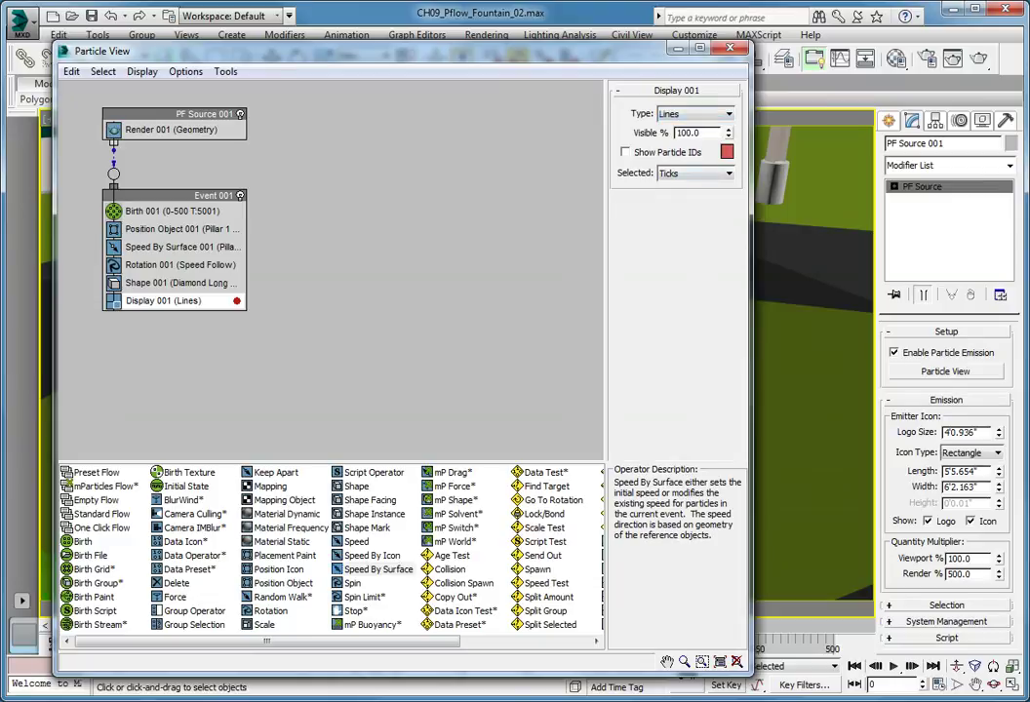
Set the Display operator's particle color to red 9, green 215 and blue 180.
{"action": "left_click", "coordinate": [727, 151]}
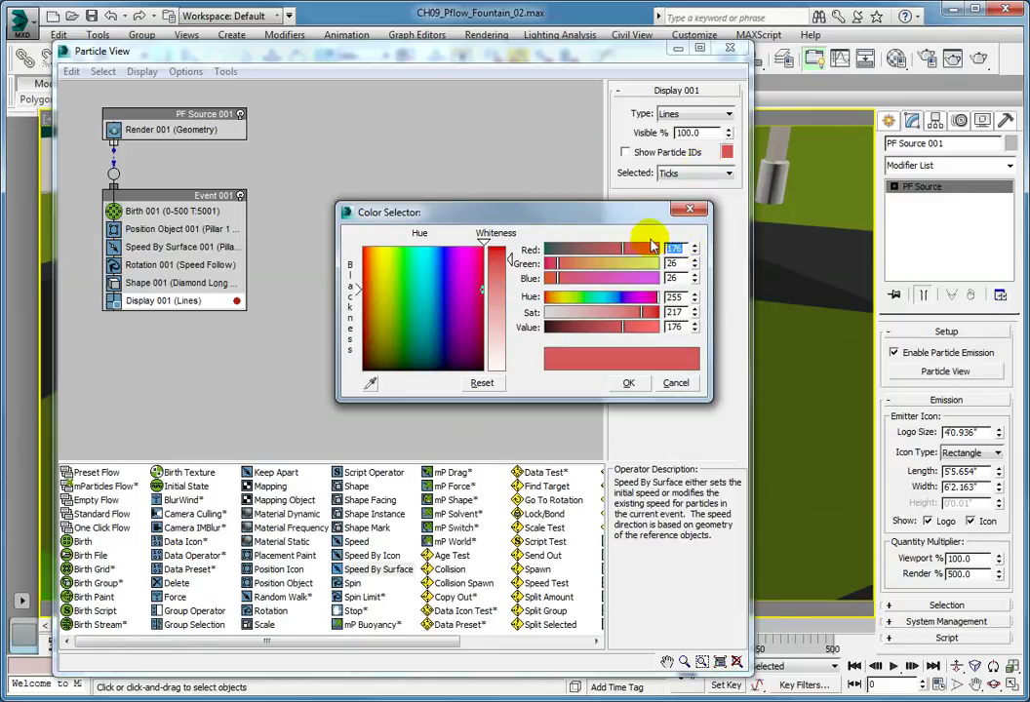
{"action": "type", "text": "9"}
{"action": "key", "text": "Return"}
{"action": "left_click", "coordinate": [671, 264]}
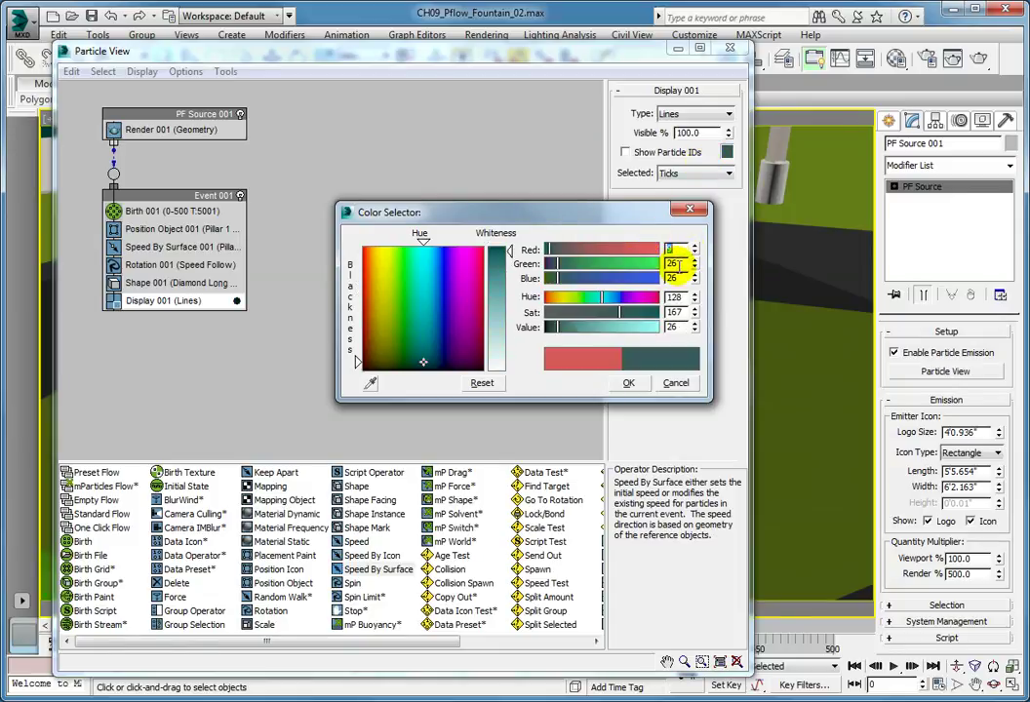
{"action": "type", "text": "215"}
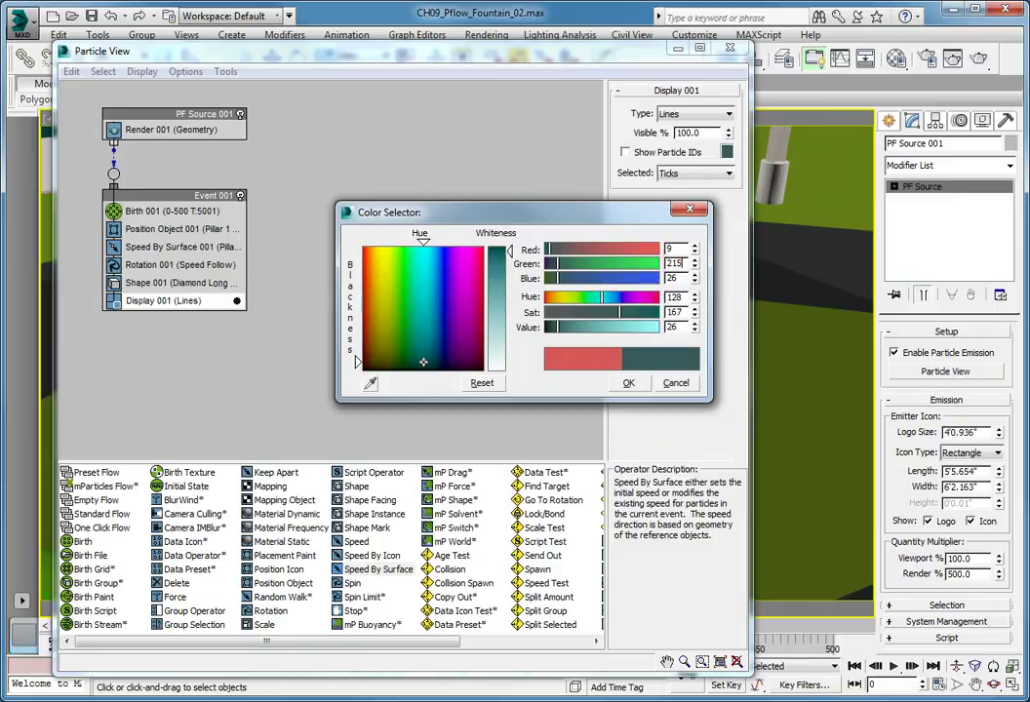
{"action": "key", "text": "Return"}
{"action": "double_click", "coordinate": [675, 278]}
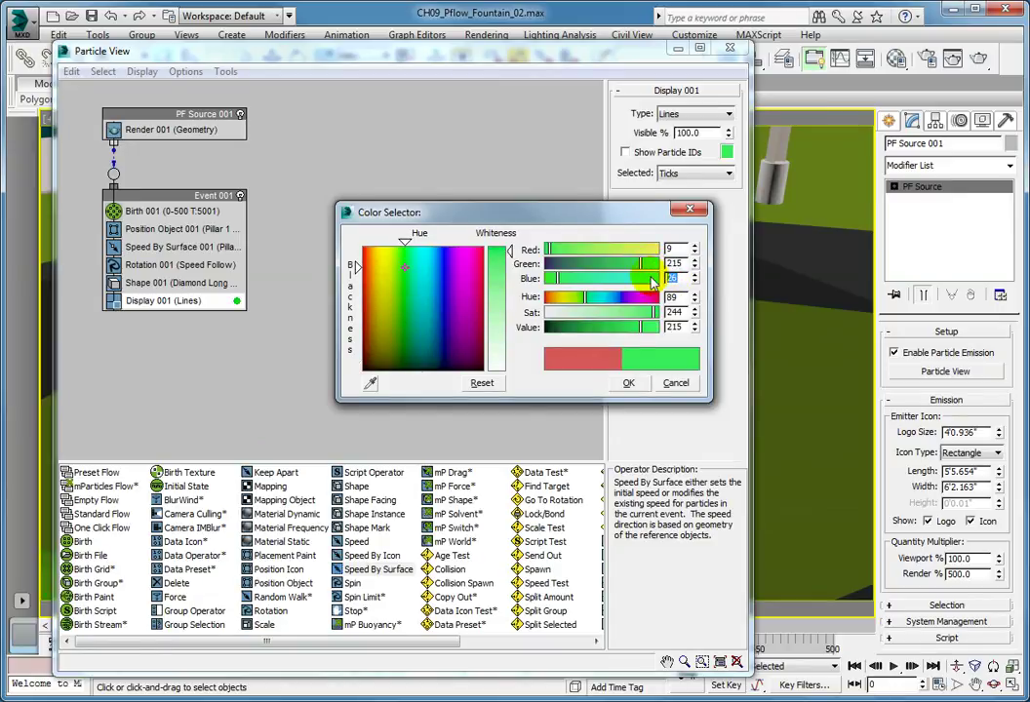
{"action": "type", "text": "10"}
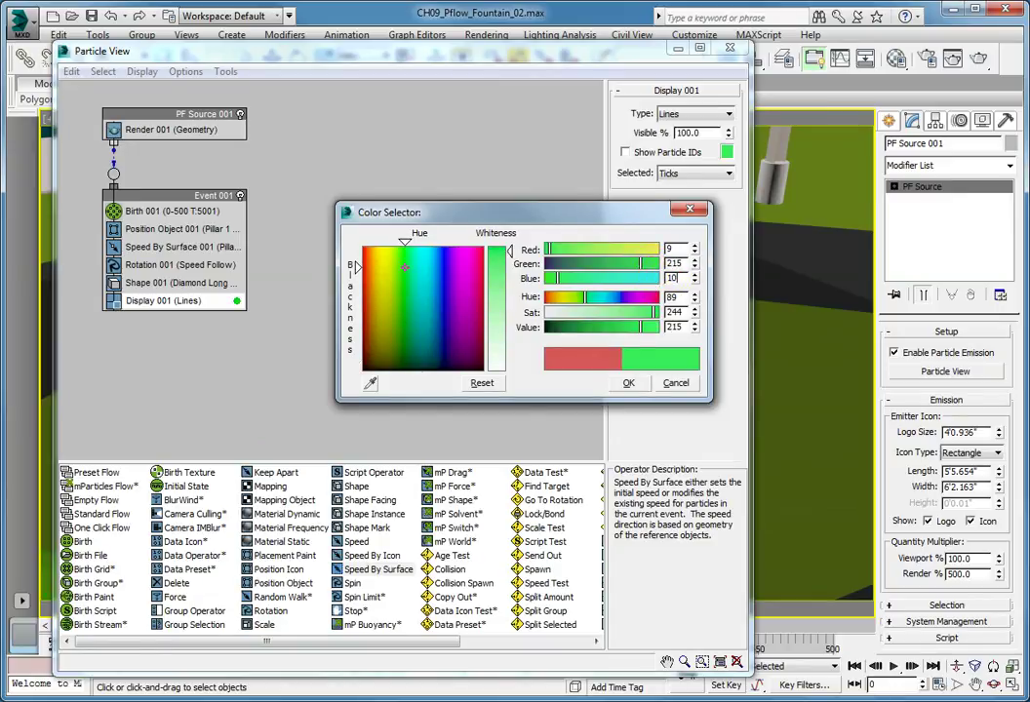
{"action": "double_click", "coordinate": [675, 278]}
{"action": "type", "text": "180"}
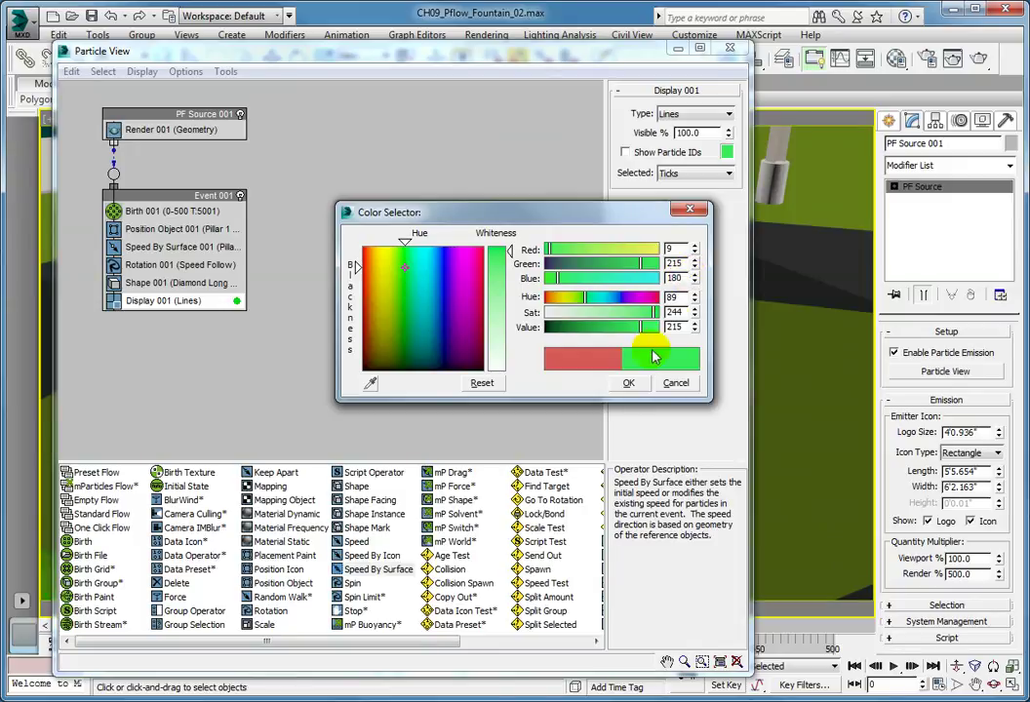
{"action": "left_click", "coordinate": [629, 382]}
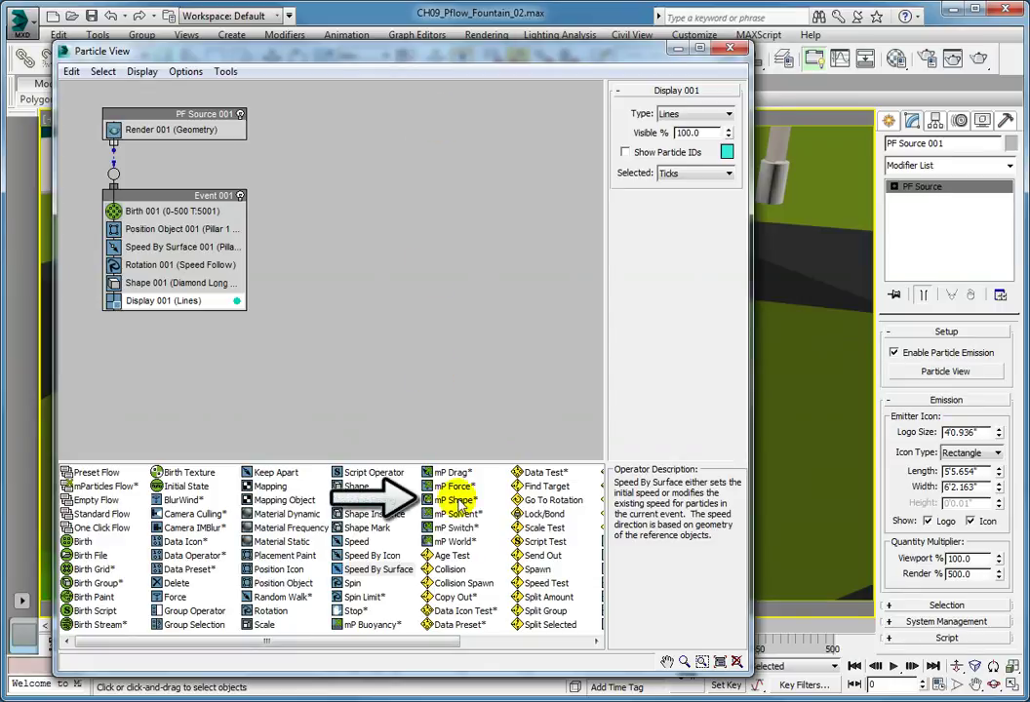
Insert an mP Shape operator between Shape and Display in Event 001 and make it collide as Convex Hull.
{"action": "mouse_move", "coordinate": [458, 502]}
{"action": "left_mouse_down"}
{"action": "mouse_move", "coordinate": [419, 485]}
{"action": "mouse_move", "coordinate": [202, 297]}
{"action": "mouse_move", "coordinate": [186, 303]}
{"action": "left_mouse_up"}
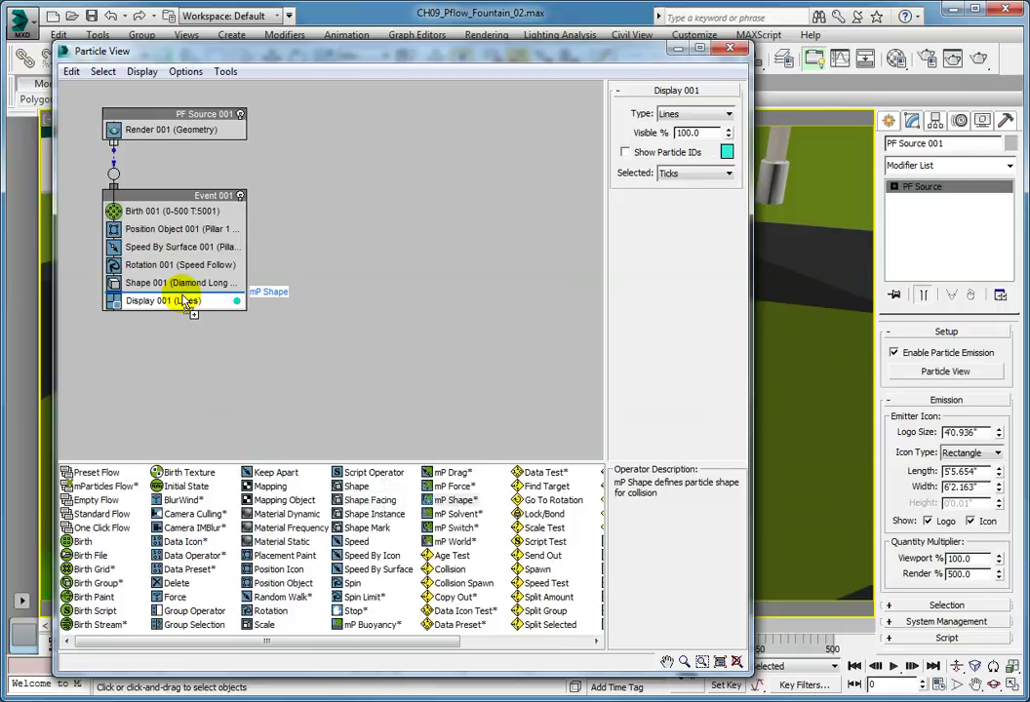
{"action": "left_click_drag", "start_coordinate": [186, 303], "coordinate": [188, 301]}
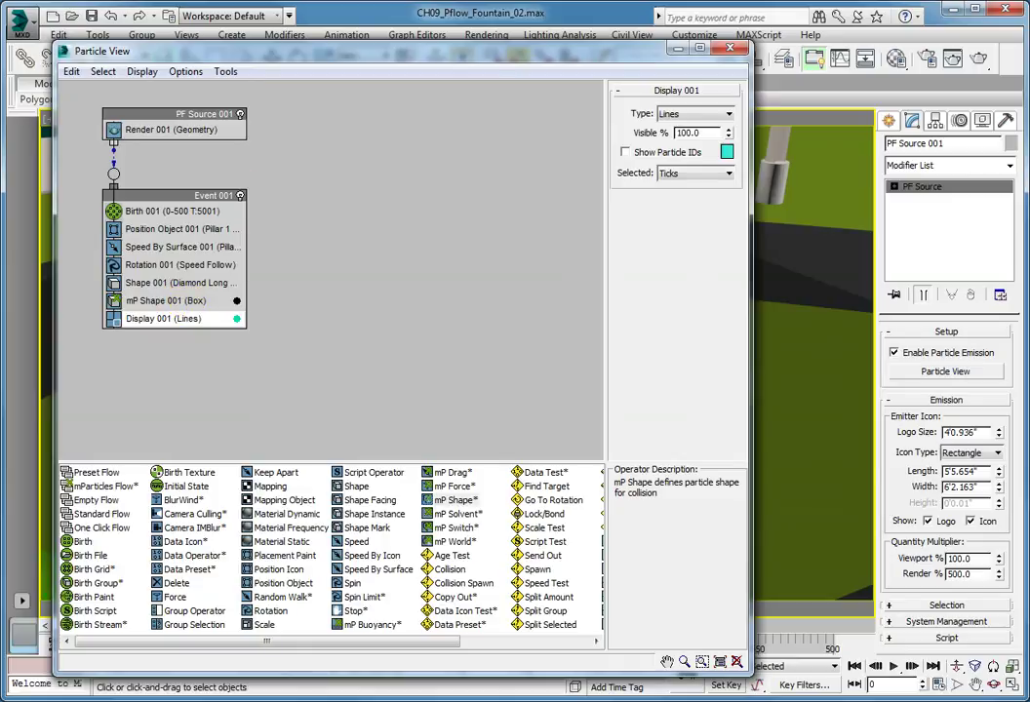
{"action": "left_click", "coordinate": [180, 300]}
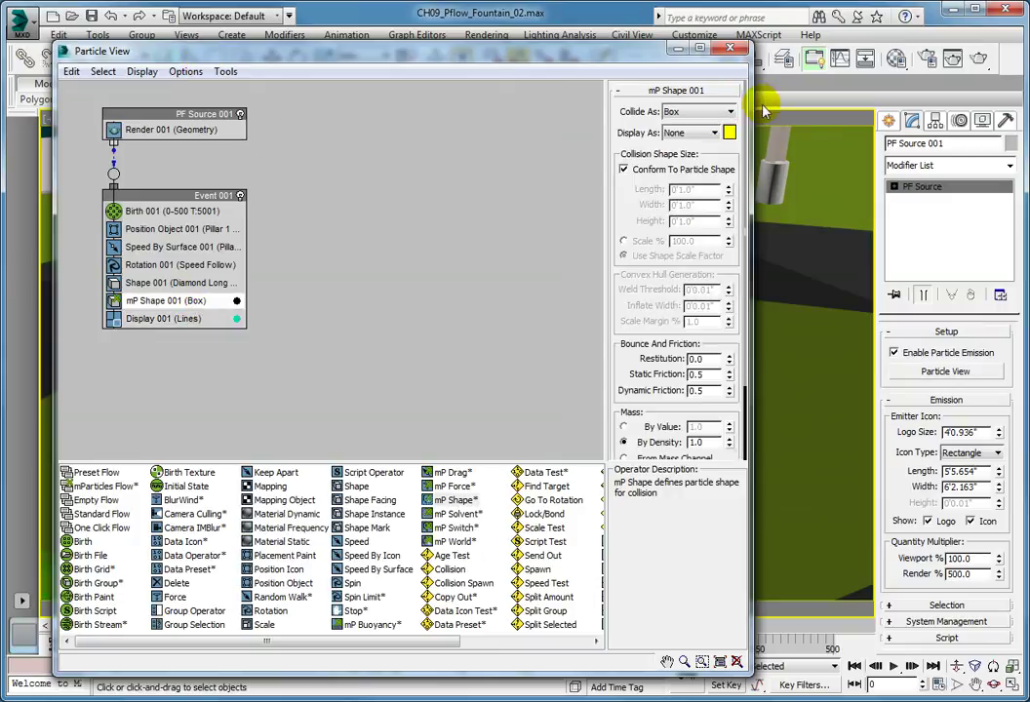
{"action": "left_click", "coordinate": [719, 112]}
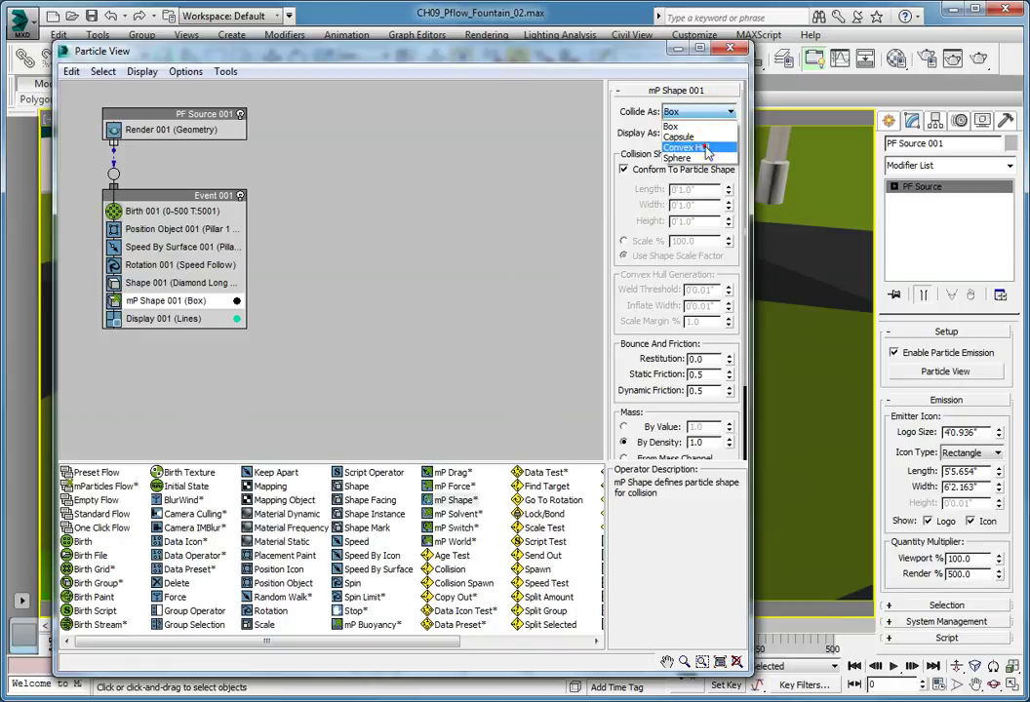
{"action": "left_click", "coordinate": [702, 147]}
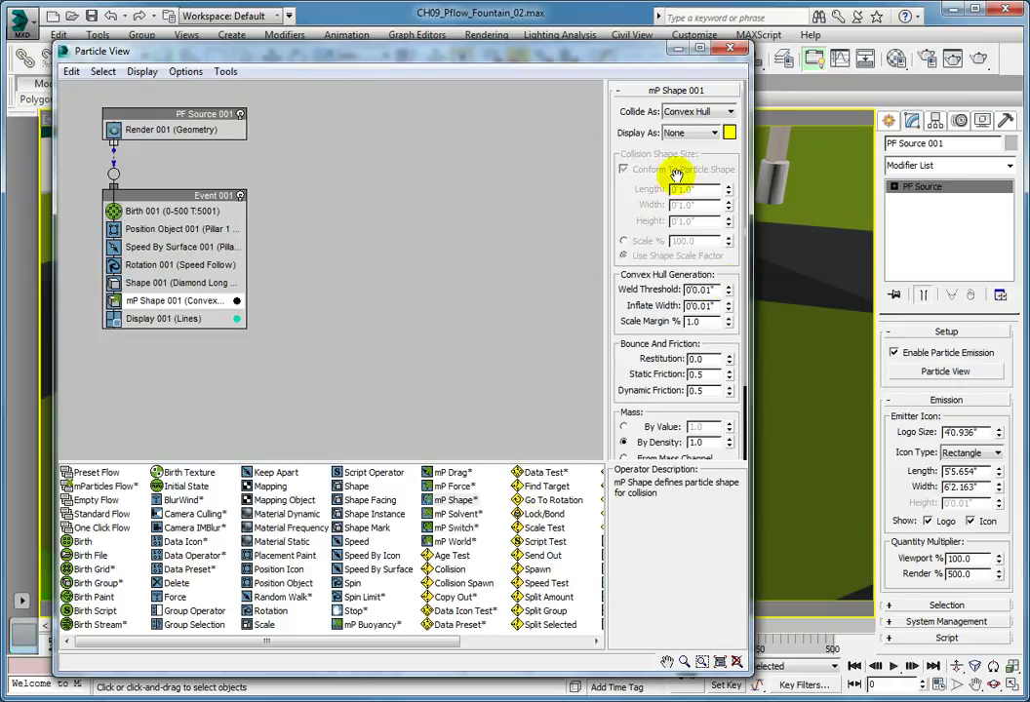
Set the mP Shape operator's restitution to 0.2, static friction to 0.1 and dynamic friction to 0.1.
{"action": "double_click", "coordinate": [704, 359]}
{"action": "type", "text": "0.2"}
{"action": "key", "text": "Return"}
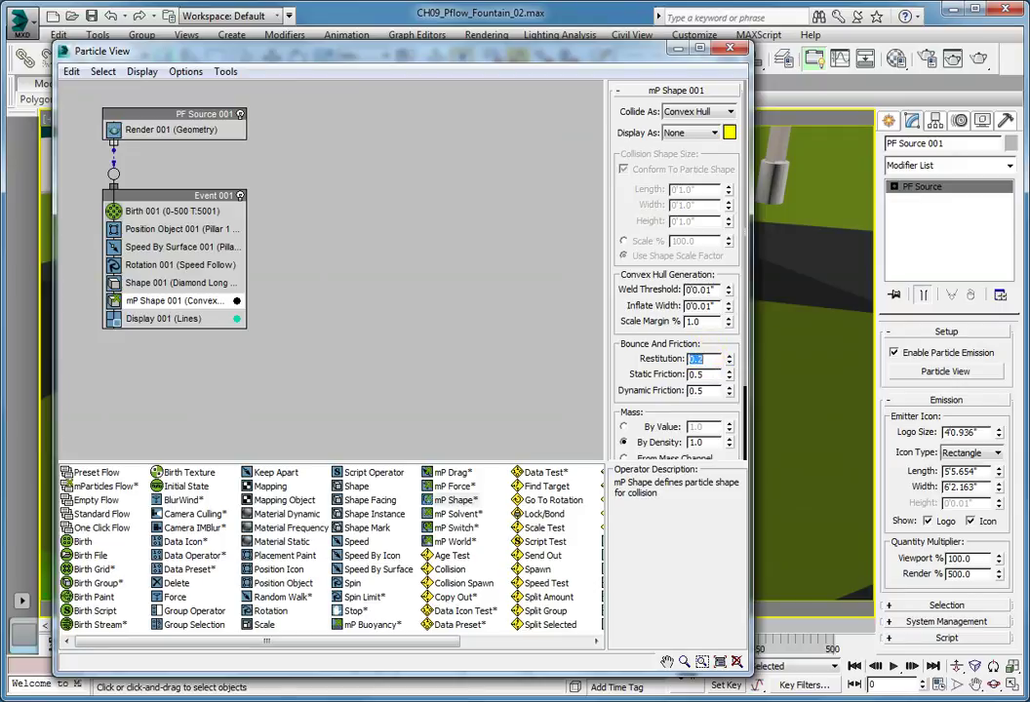
{"action": "double_click", "coordinate": [706, 375]}
{"action": "type", "text": "0.1"}
{"action": "key", "text": "Return"}
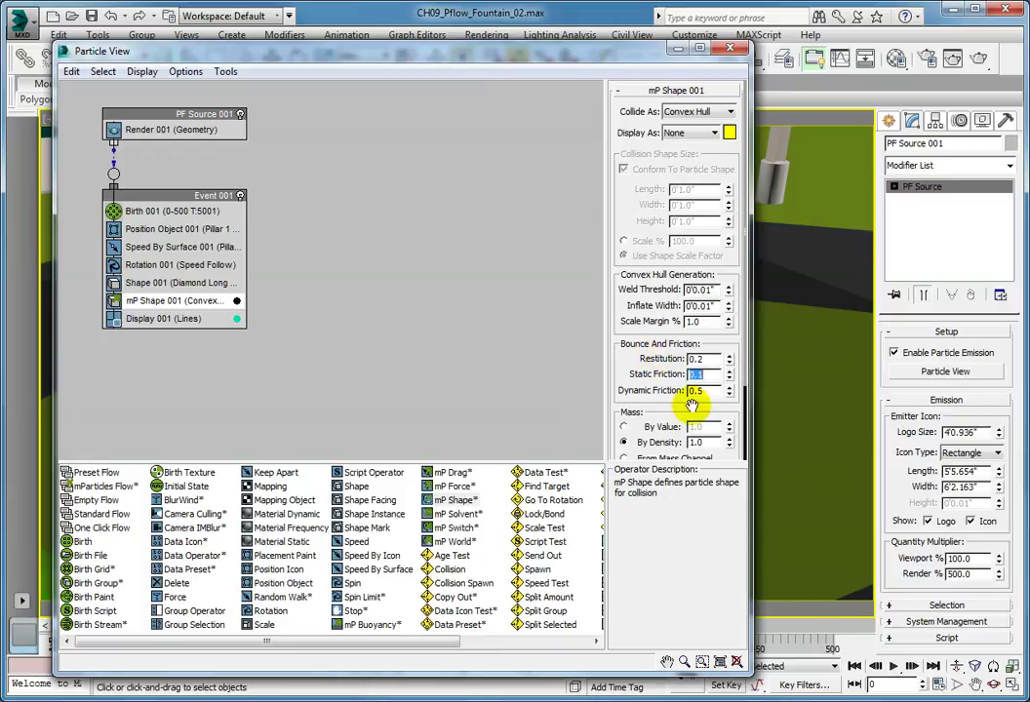
{"action": "double_click", "coordinate": [698, 391]}
{"action": "type", "text": "0.1"}
{"action": "key", "text": "Return"}
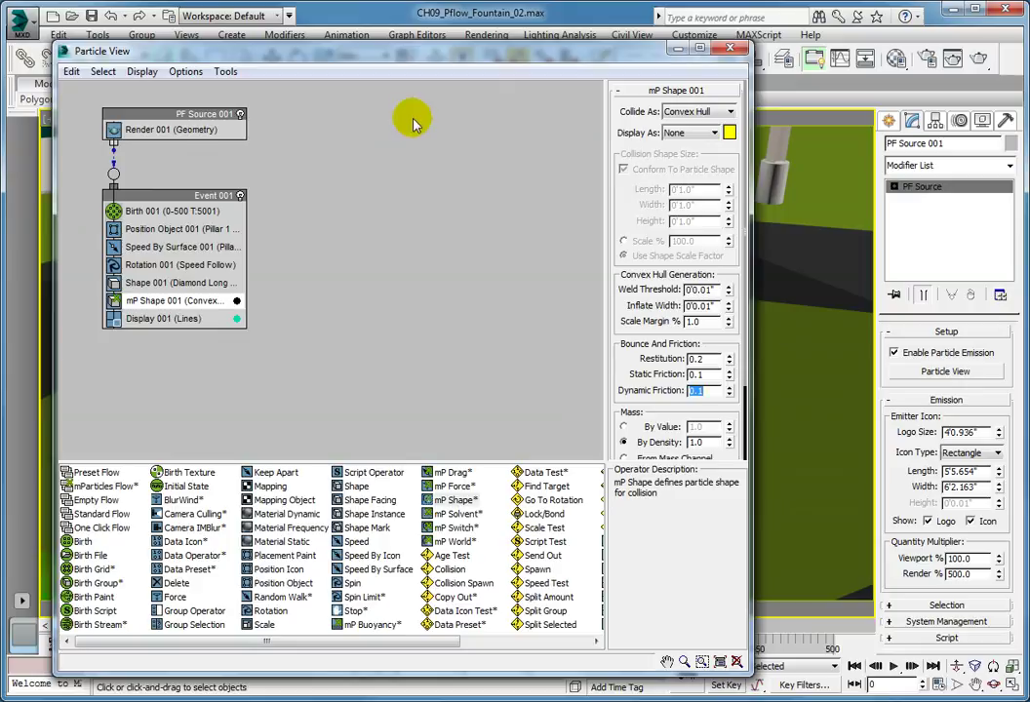
Add an mP World operator at the end of Event 001 and create a new driver for it.
{"action": "left_click_drag", "start_coordinate": [461, 541], "coordinate": [205, 335]}
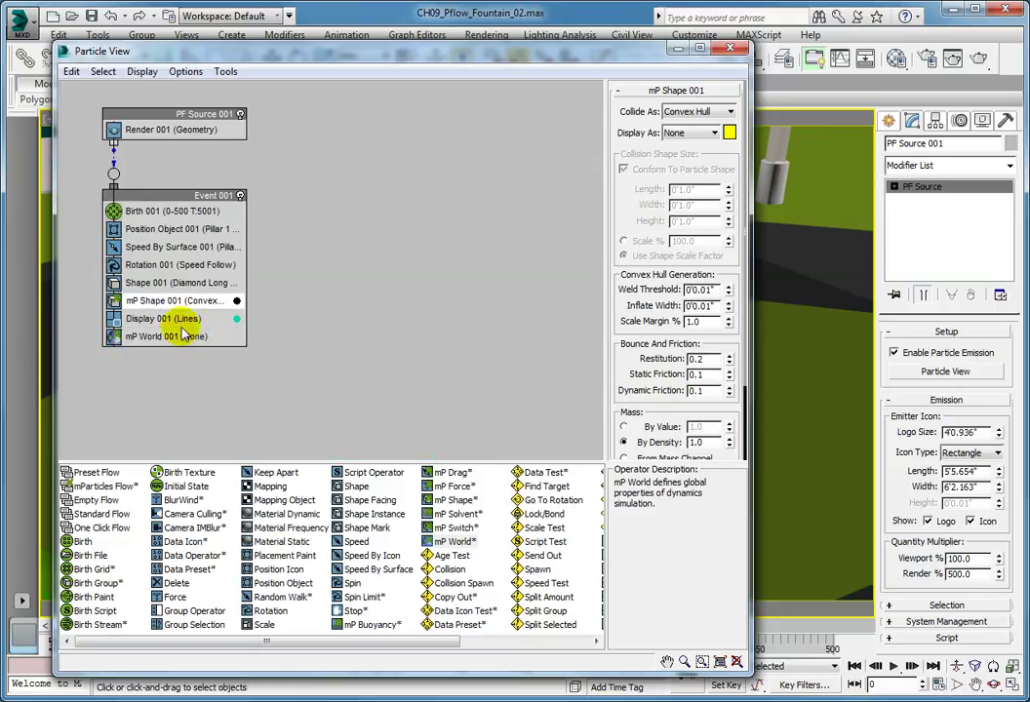
{"action": "left_click", "coordinate": [169, 336]}
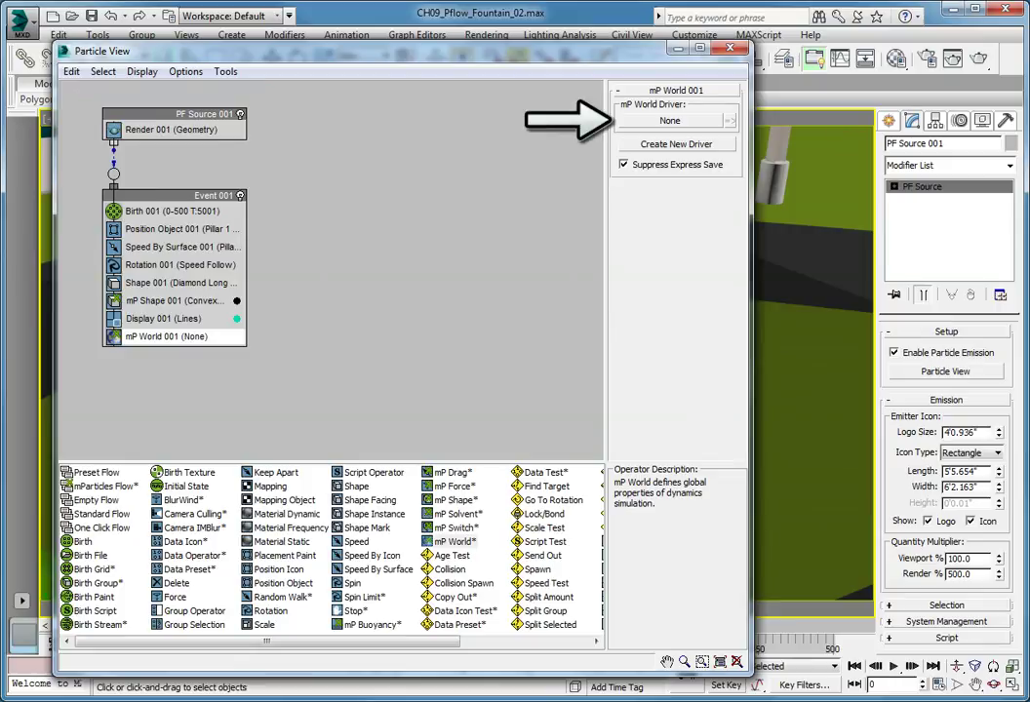
{"action": "left_click", "coordinate": [684, 146]}
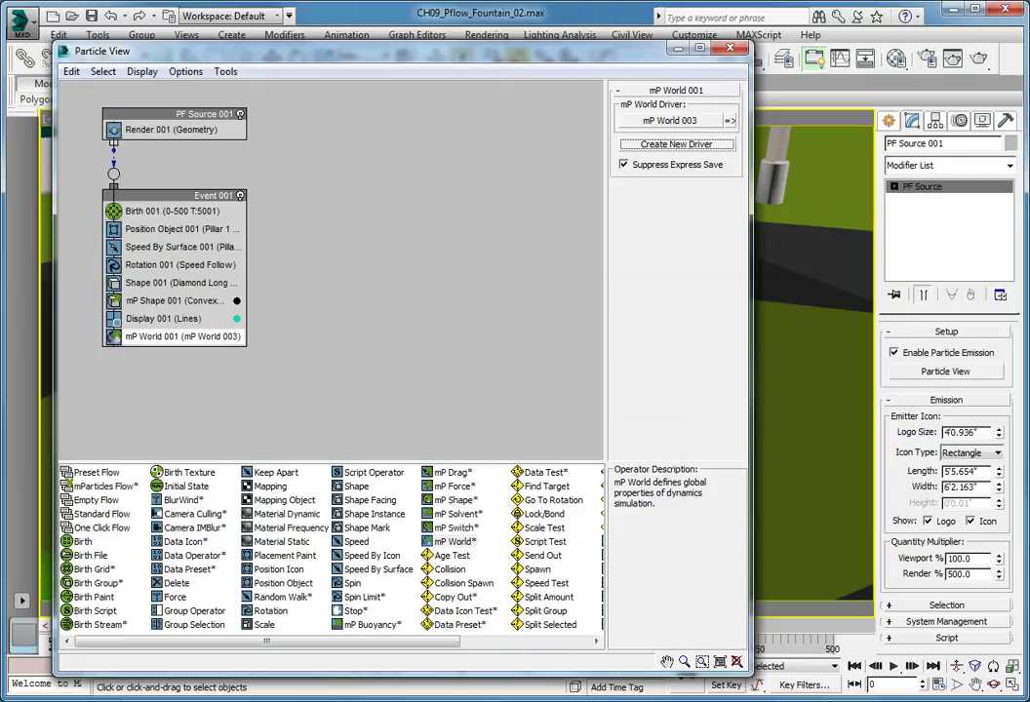
Open the new mP World driver's parameters and minimize the Particle View window.
{"action": "left_click", "coordinate": [728, 121]}
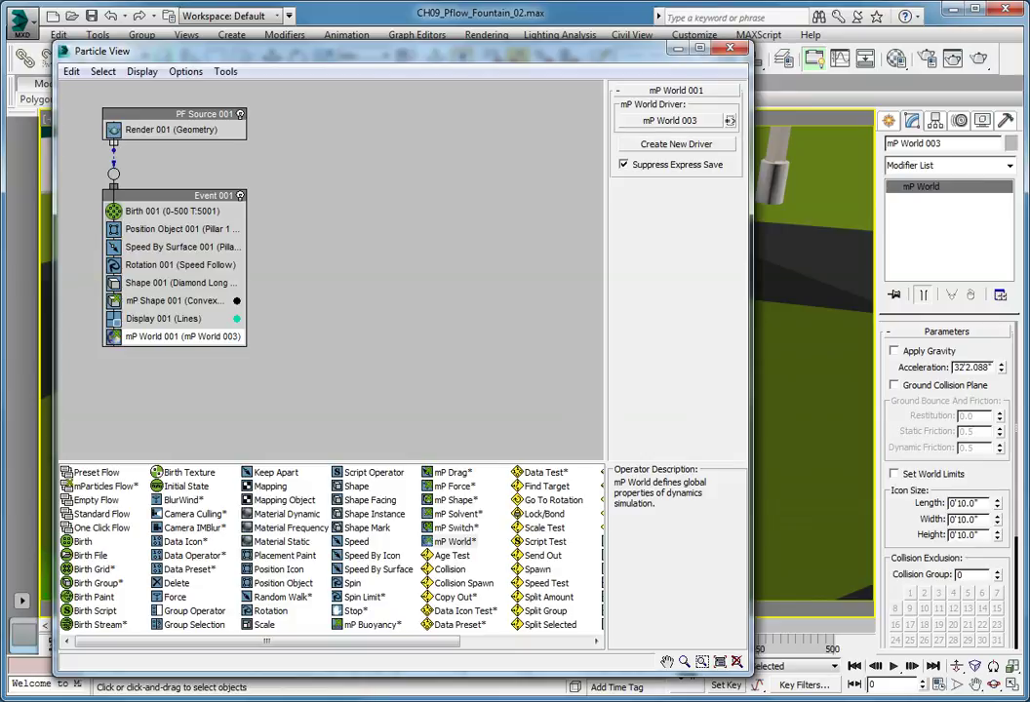
{"action": "left_click", "coordinate": [675, 49]}
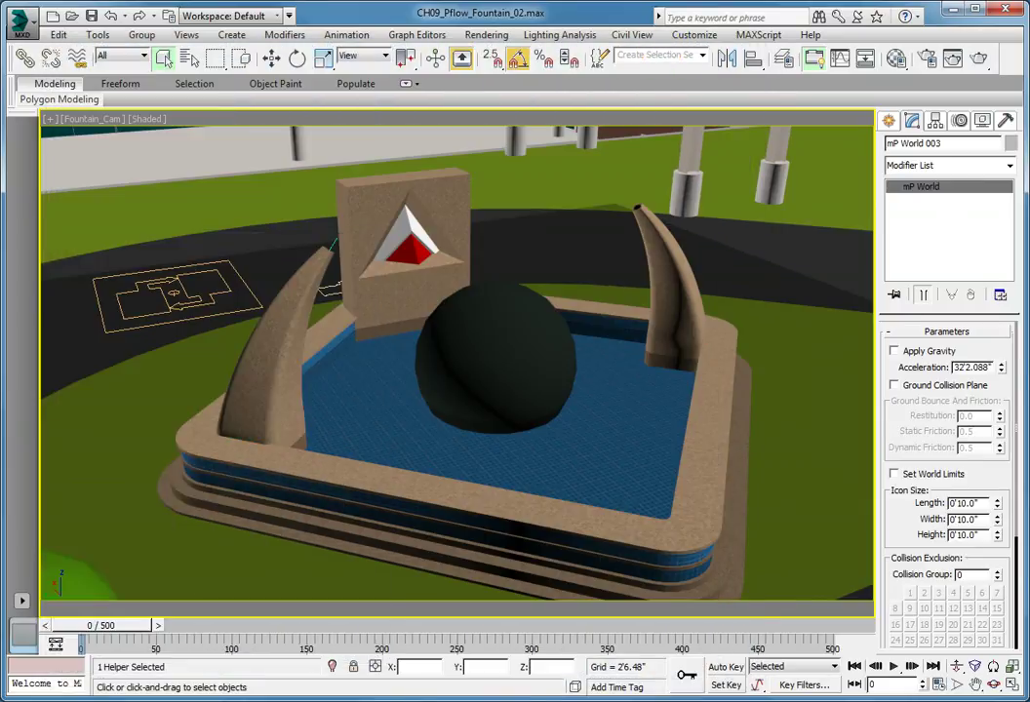